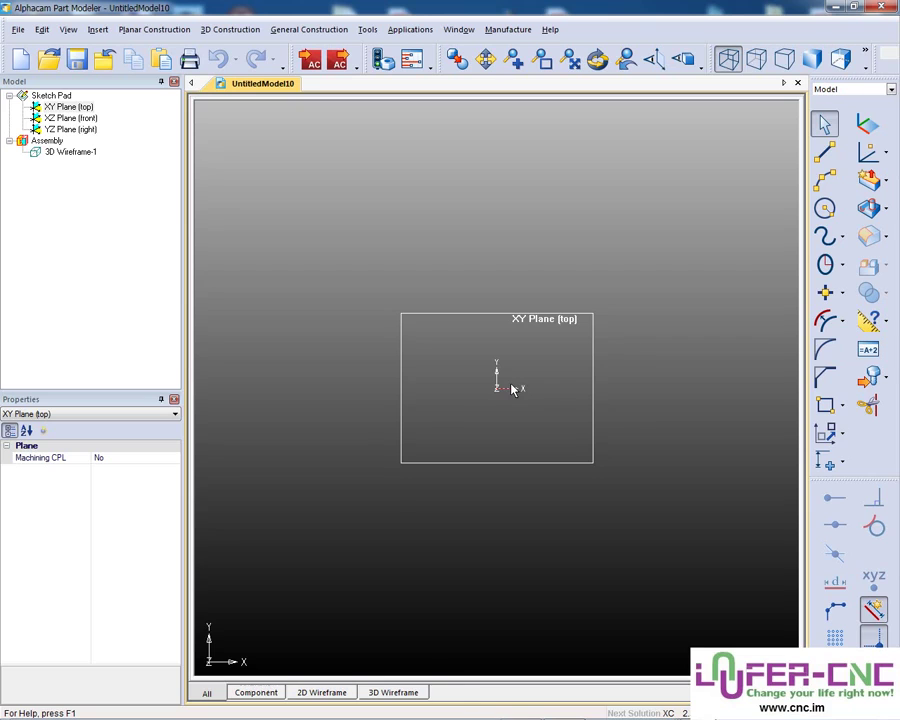
# - Draw a 75 × 40 mm rectangle with its first corner at the origin
pyautogui.click(825, 405)
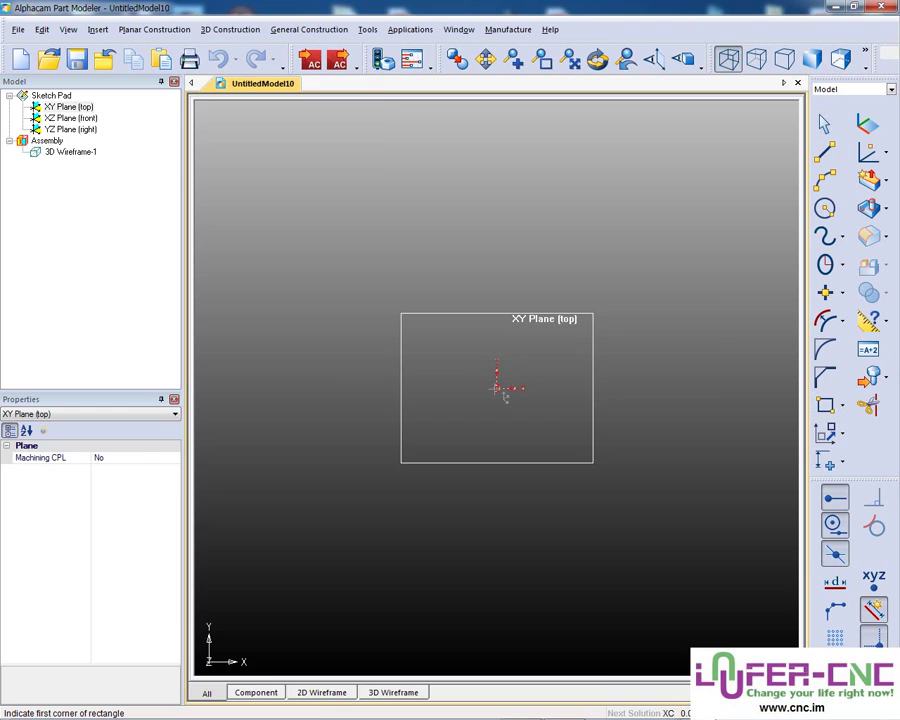
pyautogui.click(498, 389)
pyautogui.write('75')
pyautogui.press('Tab')
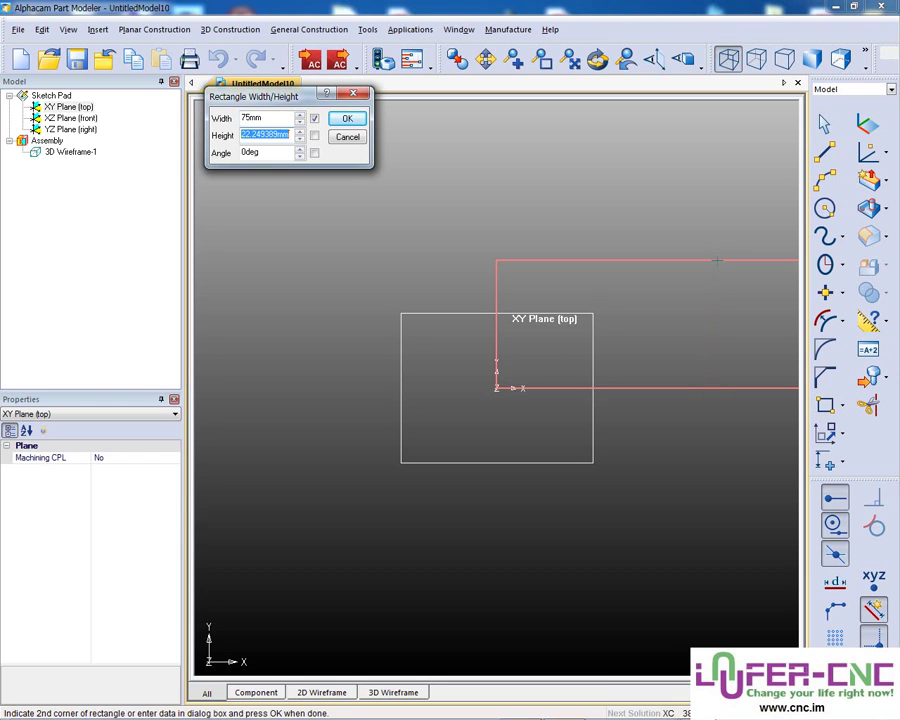
pyautogui.write('40')
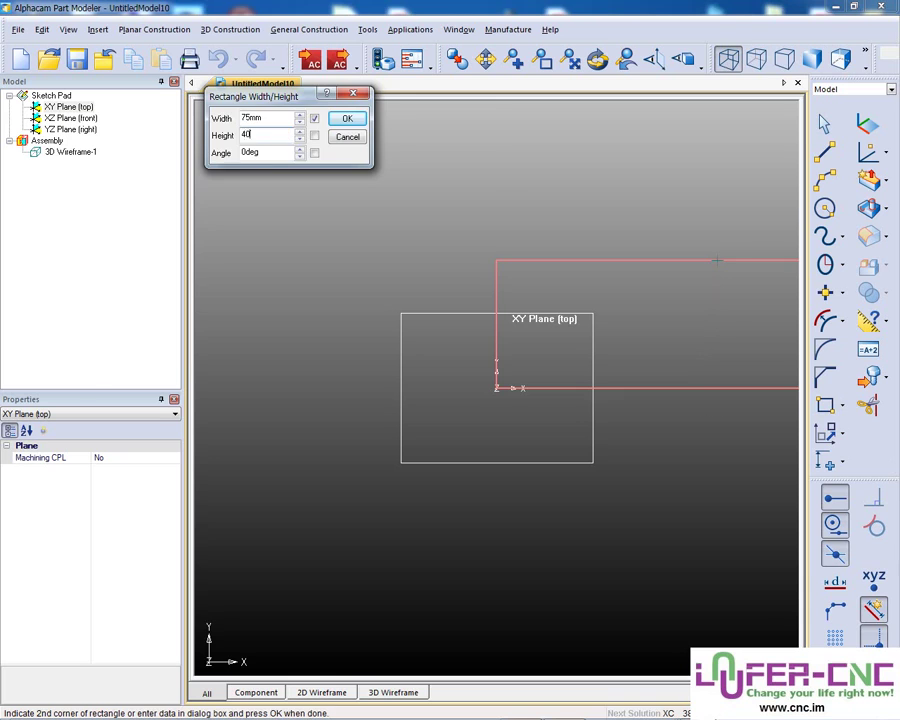
pyautogui.press('Return')
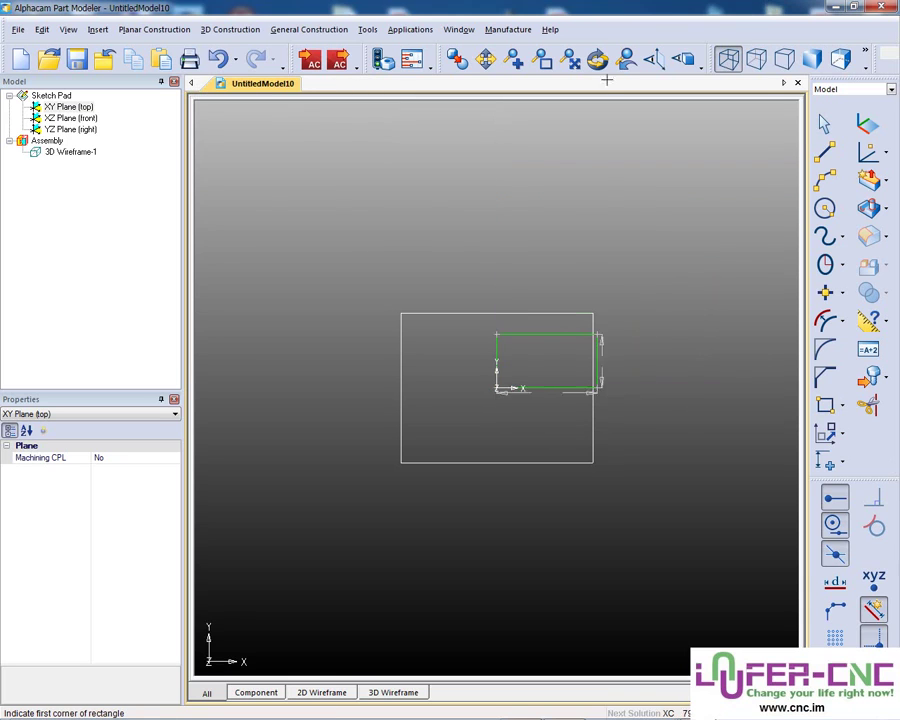
pyautogui.click(569, 59)
pyautogui.scroll(-2, 491, 384)
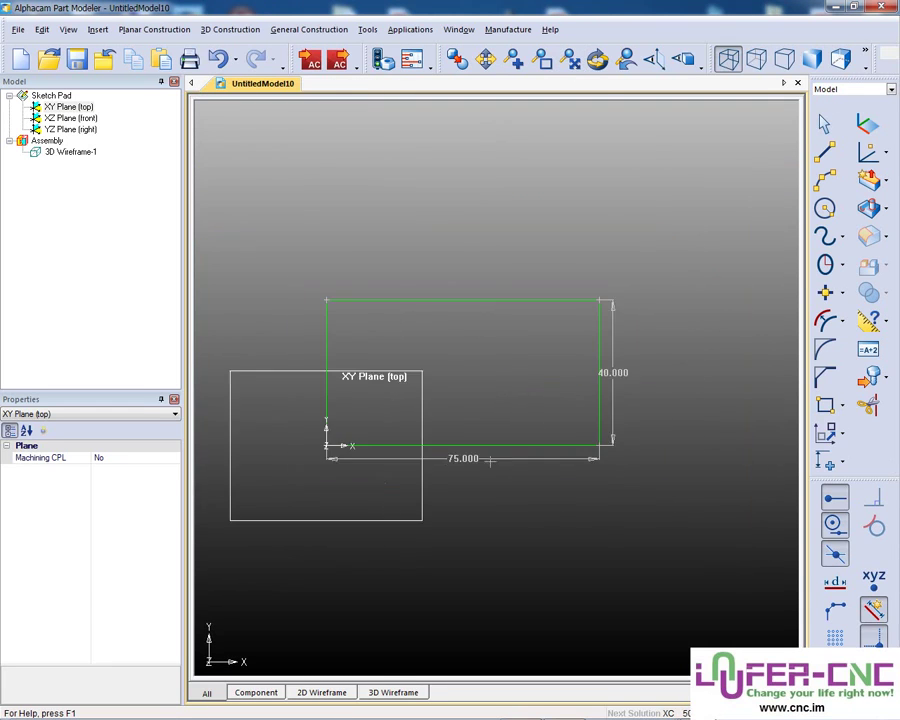
pyautogui.scroll(1, 470, 340)
pyautogui.press('Escape')
# - Extrude the rectangle into solid Component-1 and display it shaded in 3D
pyautogui.click(868, 179)
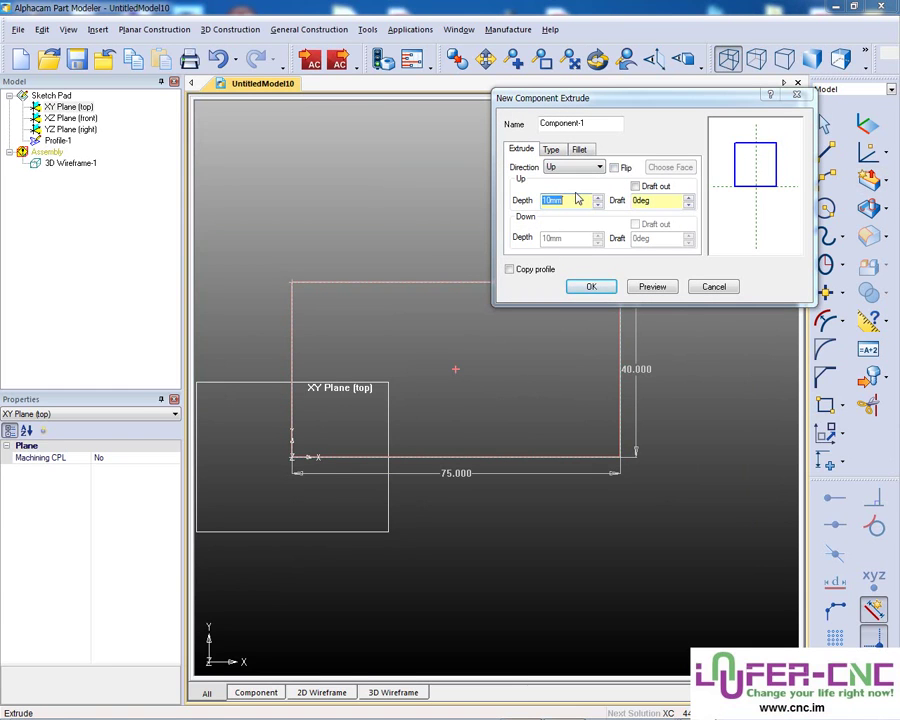
pyautogui.press('Return')
pyautogui.moveTo(458, 406)
pyautogui.mouseDown(button='middle')
pyautogui.moveTo(524, 492)
pyautogui.moveTo(614, 463)
pyautogui.moveTo(614, 343)
pyautogui.mouseUp(button='middle')
pyautogui.click(812, 60)
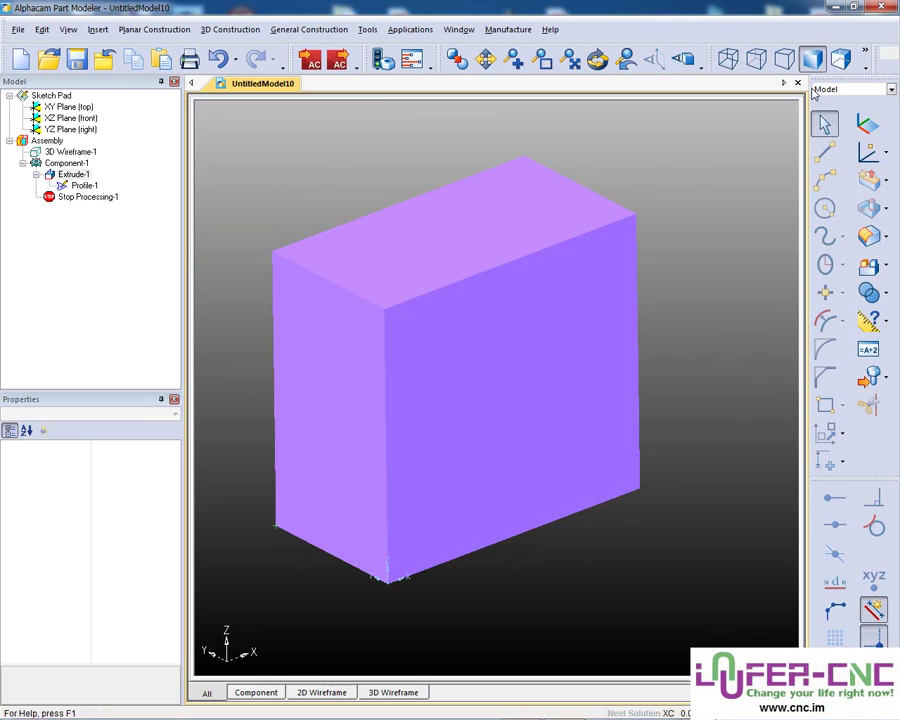
pyautogui.click(868, 123)
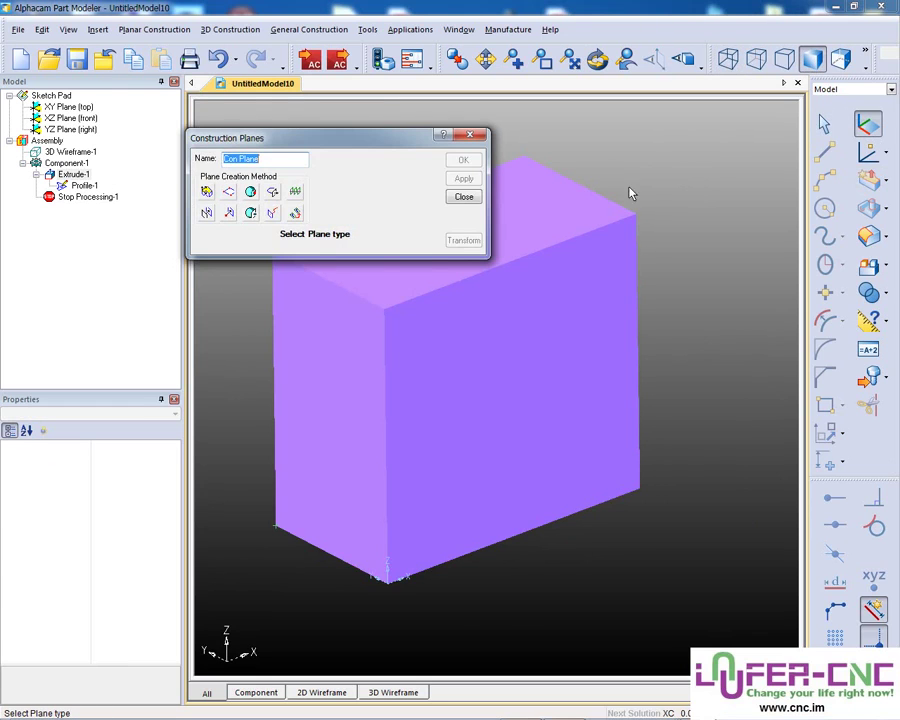
# - Place Con Plane-1 on the block's side face, view it straight on, and begin a rectangle
pyautogui.click(207, 194)
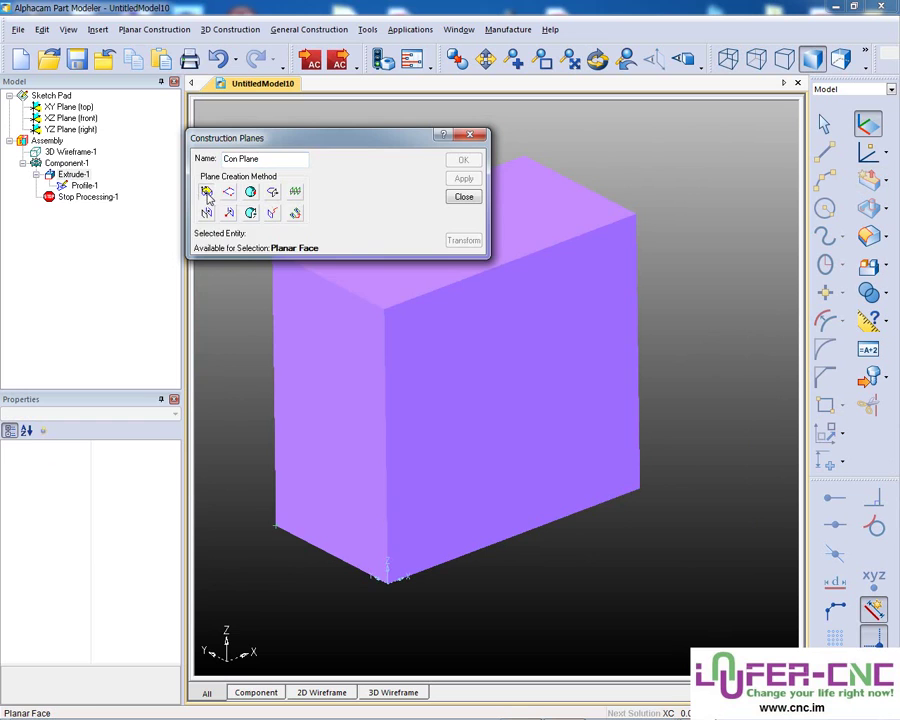
pyautogui.click(420, 260)
pyautogui.click(463, 159)
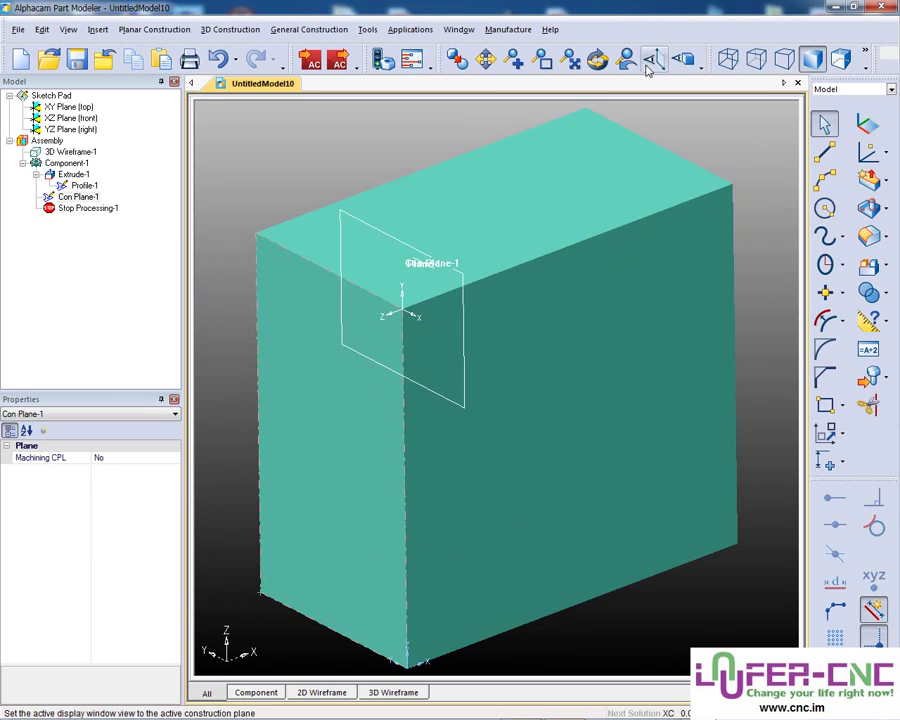
pyautogui.click(650, 61)
pyautogui.click(826, 405)
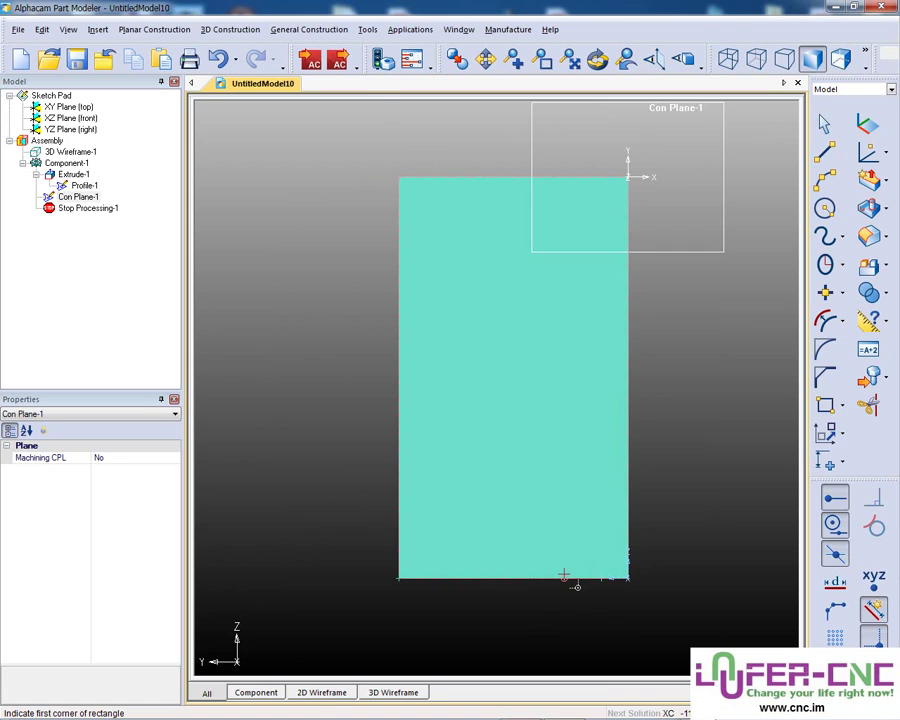
pyautogui.click(563, 577)
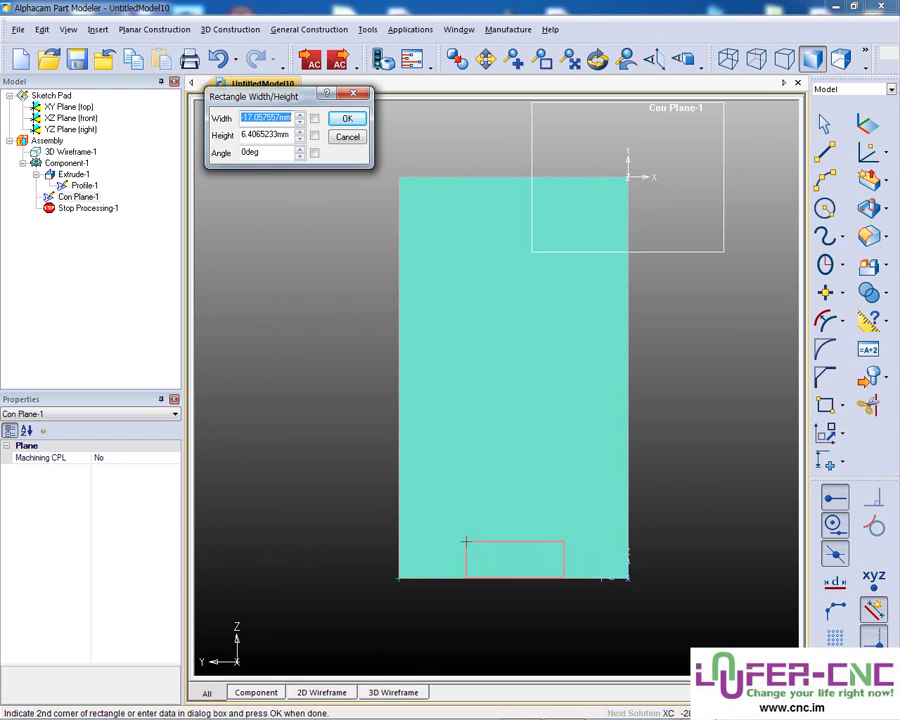
# - Finish the rectangle at 20 × 10 mm on the face's bottom edge
pyautogui.write('1')
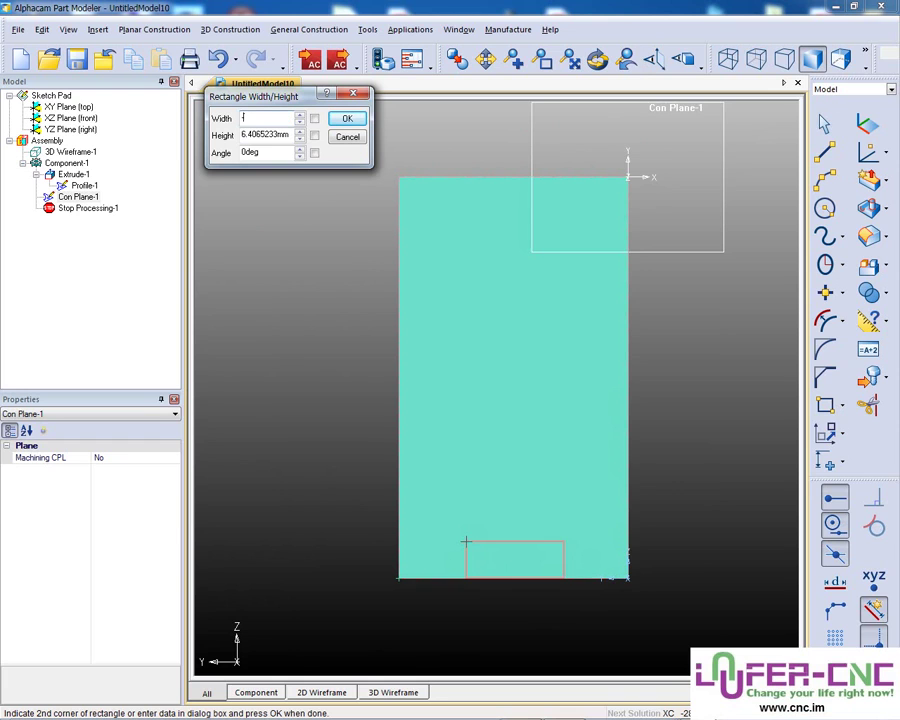
pyautogui.press('Tab')
pyautogui.write('10')
pyautogui.press('Return')
# - Dimension the rectangle 20 mm from the face's side edge and tilt the view
pyautogui.click(826, 432)
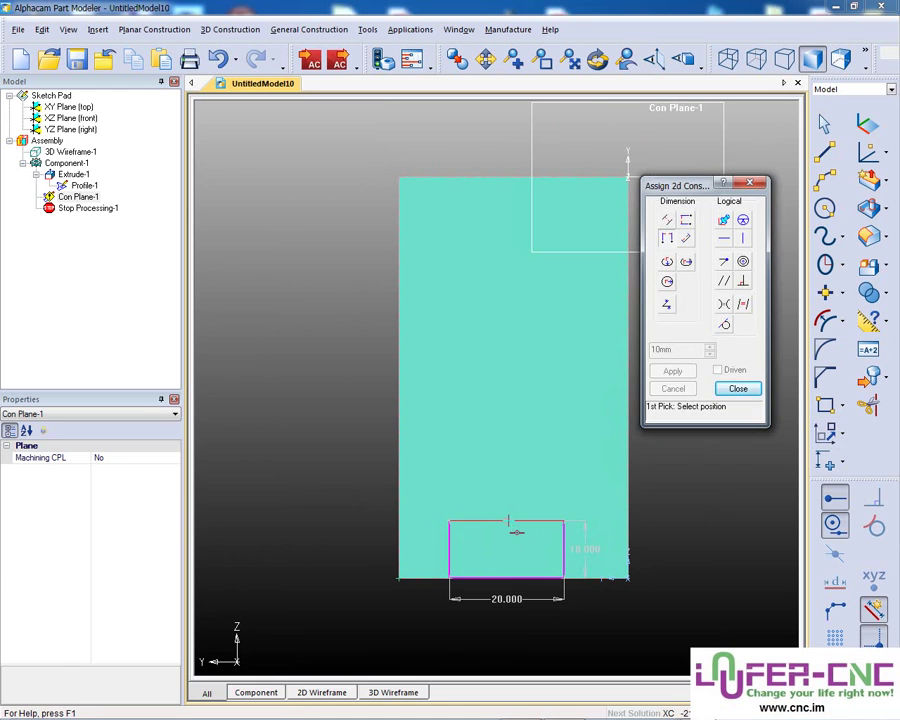
pyautogui.click(512, 521)
pyautogui.click(630, 570)
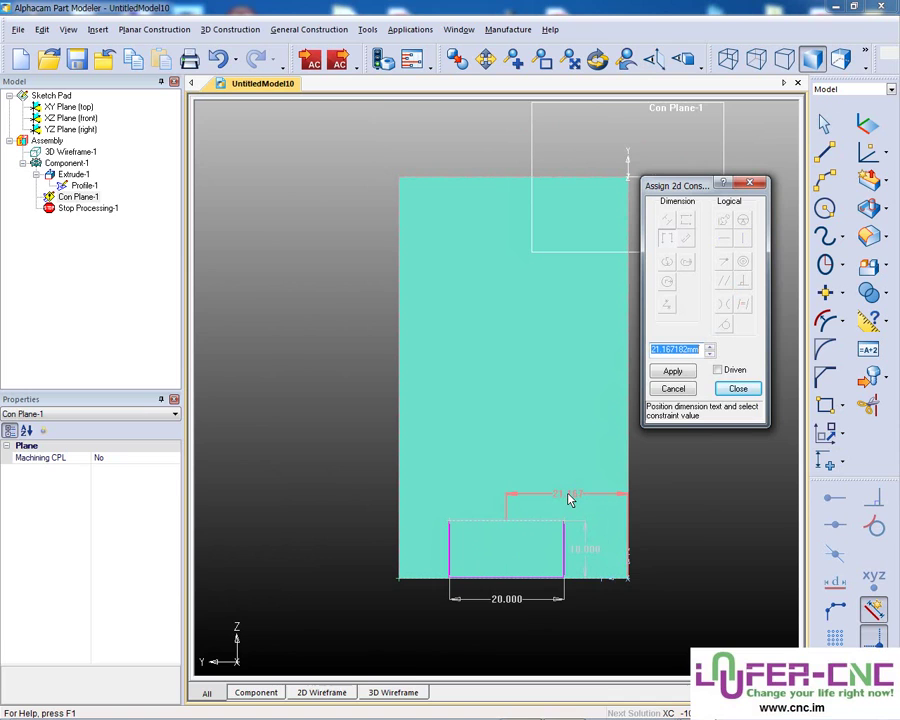
pyautogui.write('10')
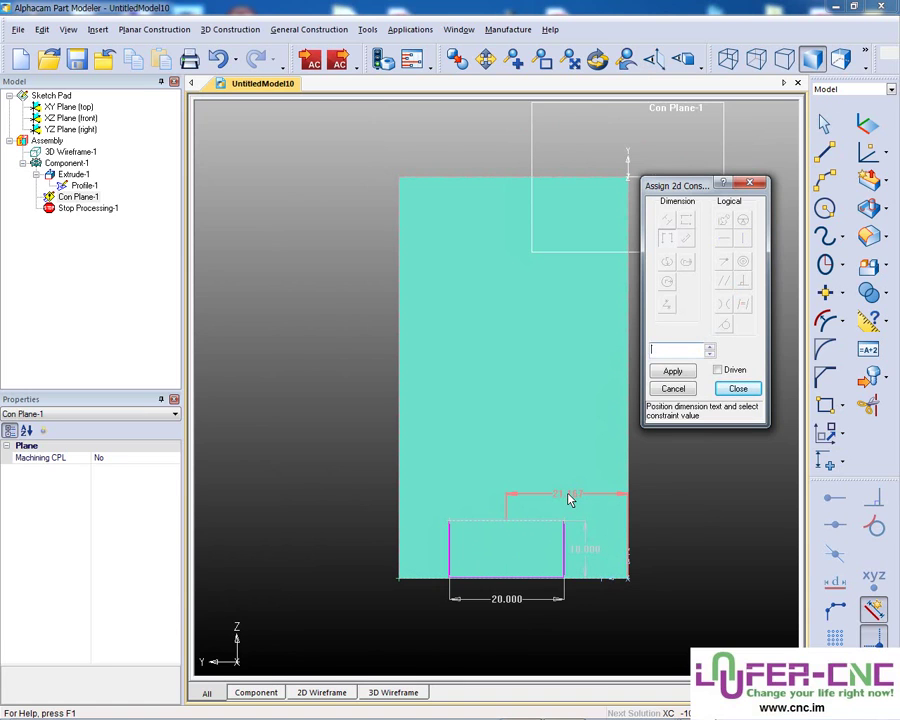
pyautogui.click(570, 500)
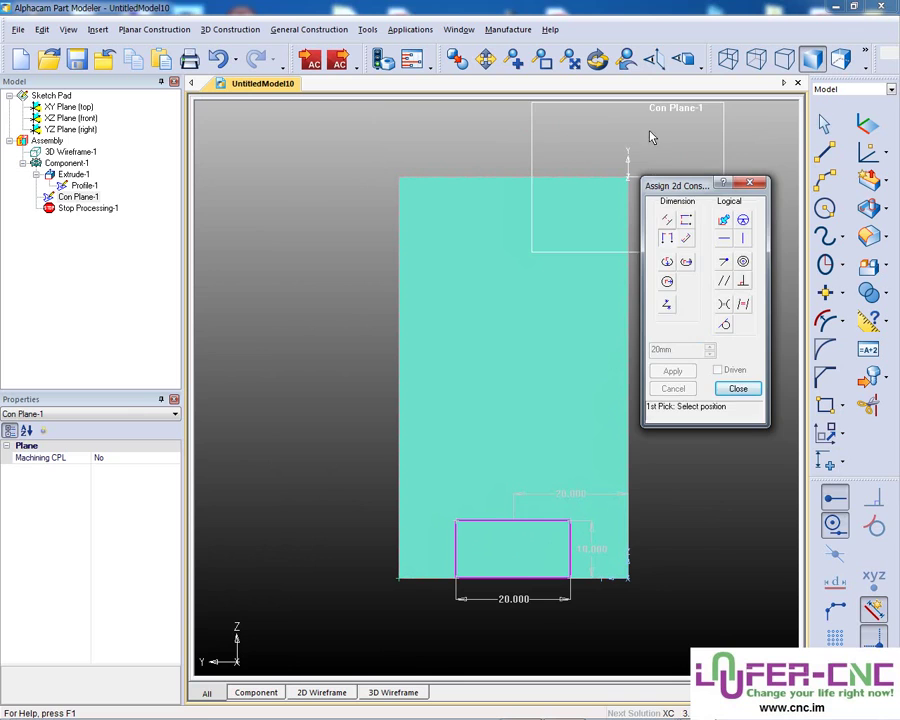
pyautogui.click(738, 388)
pyautogui.click(597, 60)
pyautogui.moveTo(556, 432); pyautogui.dragTo(576, 490)
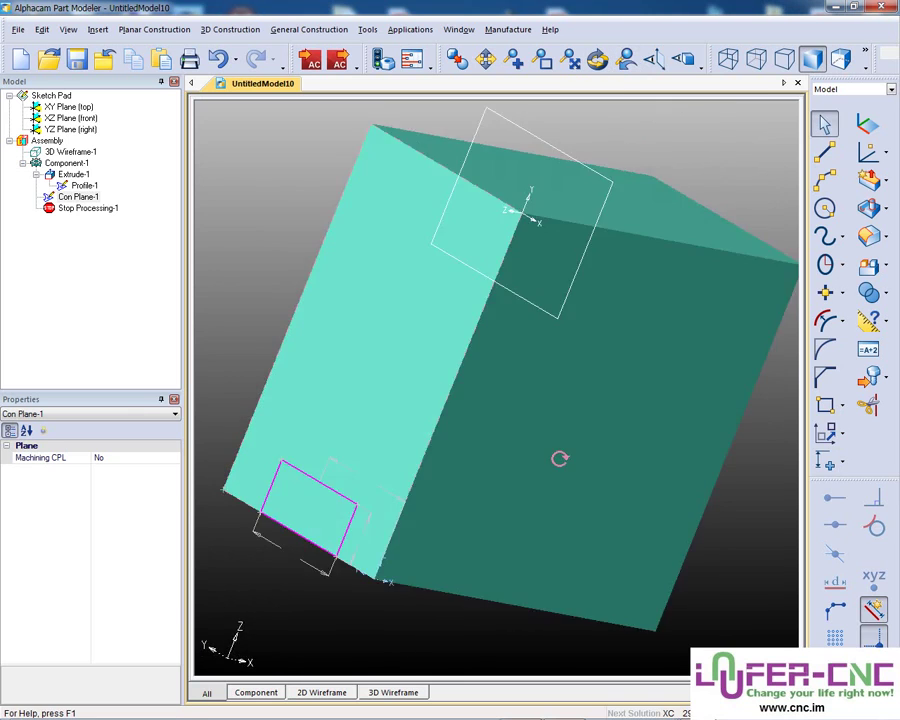
# - Cut the 20 × 10 rectangle into the block with Flip, forming Boss/Cut Extrude-1
pyautogui.click(868, 177)
pyautogui.press('Escape')
pyautogui.click(855, 221)
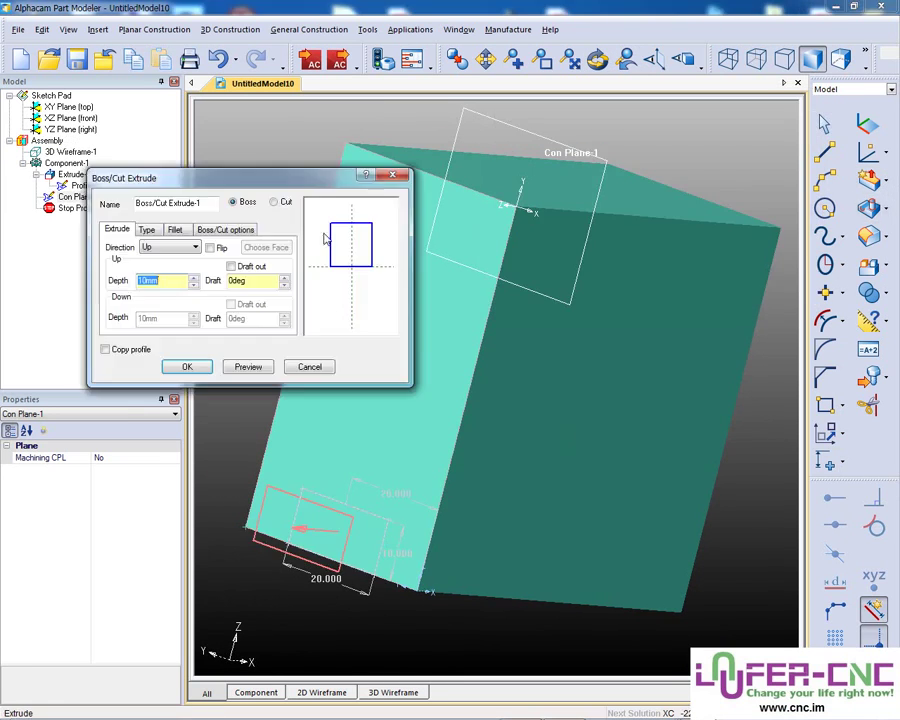
pyautogui.click(273, 202)
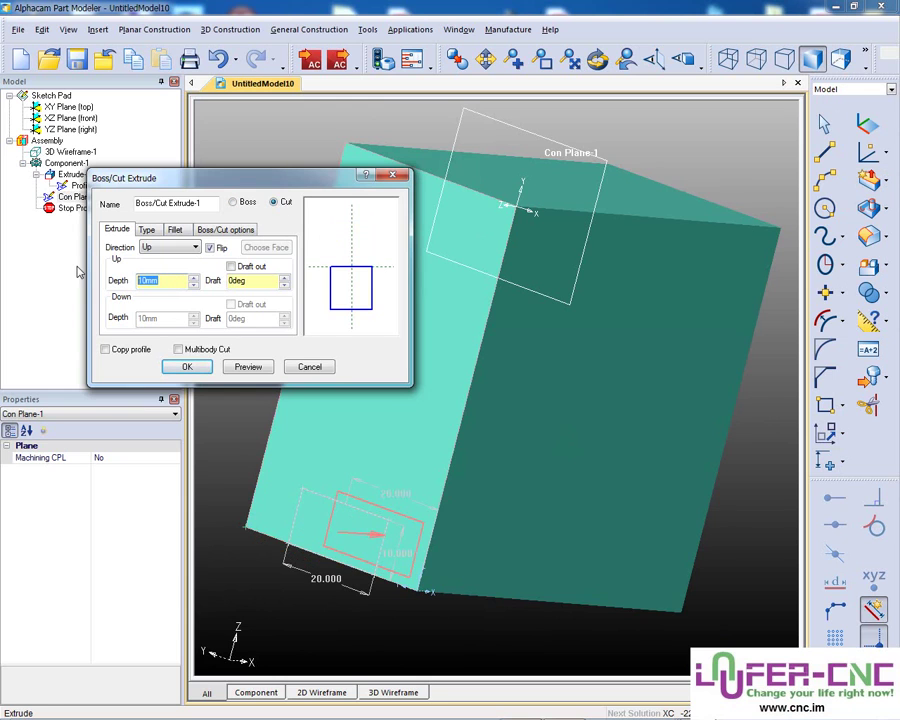
pyautogui.write('7')
pyautogui.press('Return')
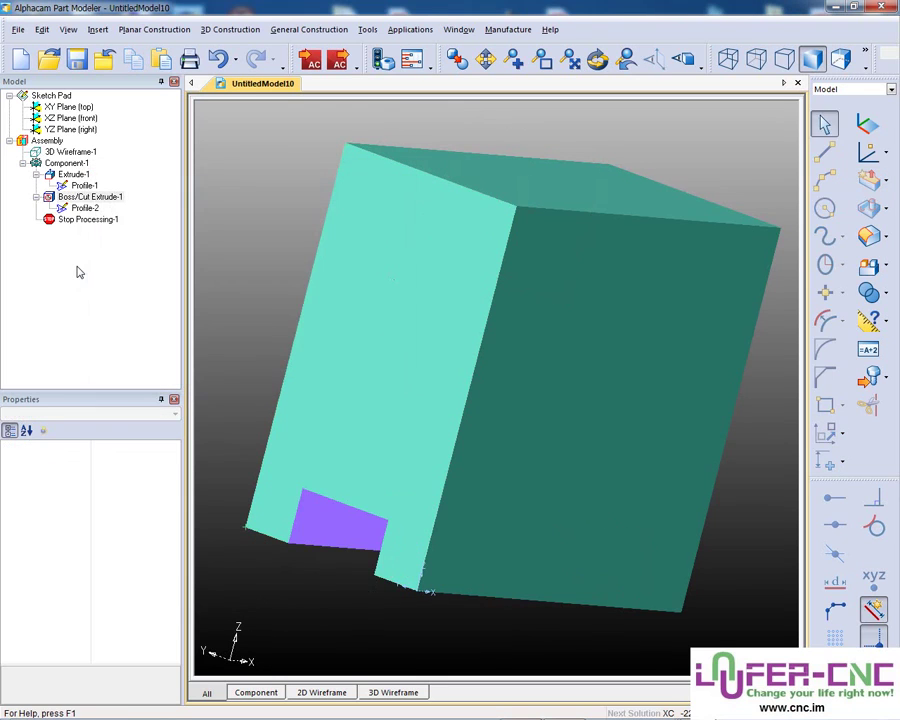
pyautogui.click(593, 64)
pyautogui.moveTo(458, 140); pyautogui.dragTo(414, 186)
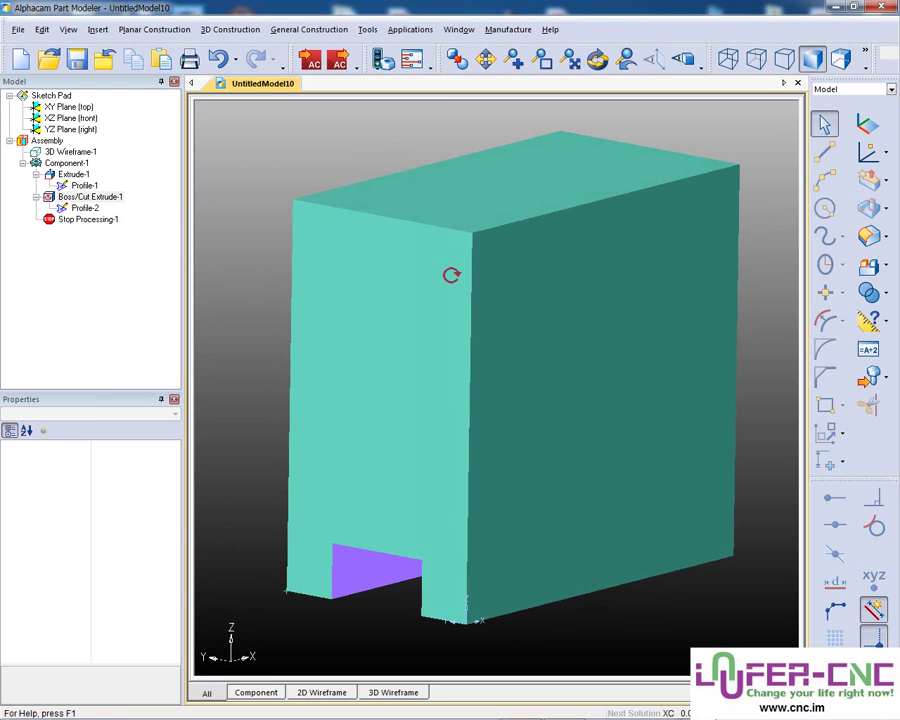
# - Add a construction plane on the slotted front face and view it straight on
pyautogui.click(868, 123)
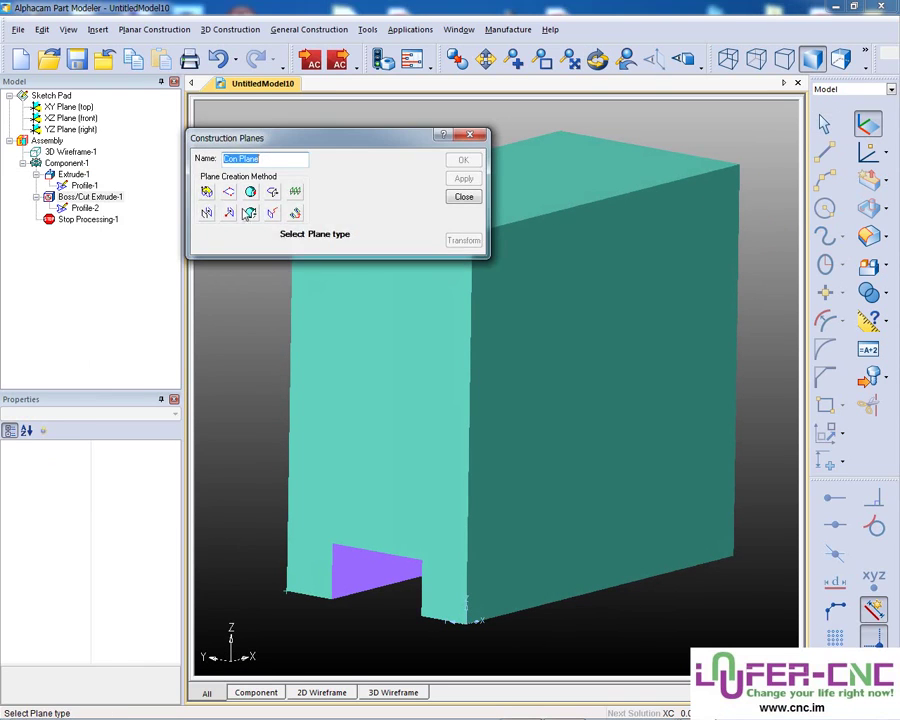
pyautogui.click(330, 290)
pyautogui.click(466, 162)
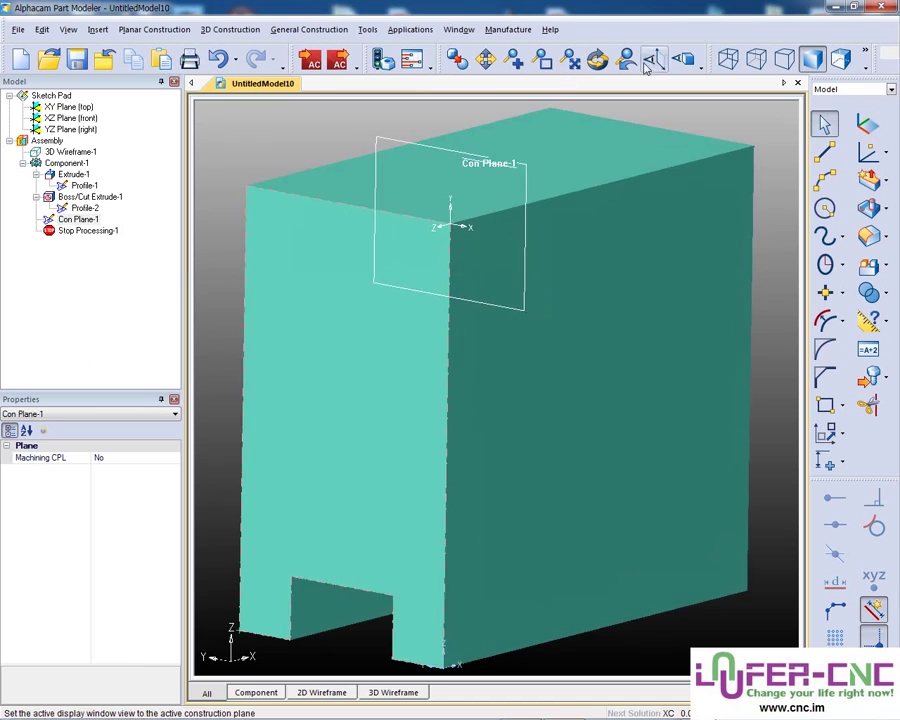
pyautogui.click(457, 60)
# - Sketch a 15 mm radius circle centred above the slot, then orbit to 3D
pyautogui.click(827, 206)
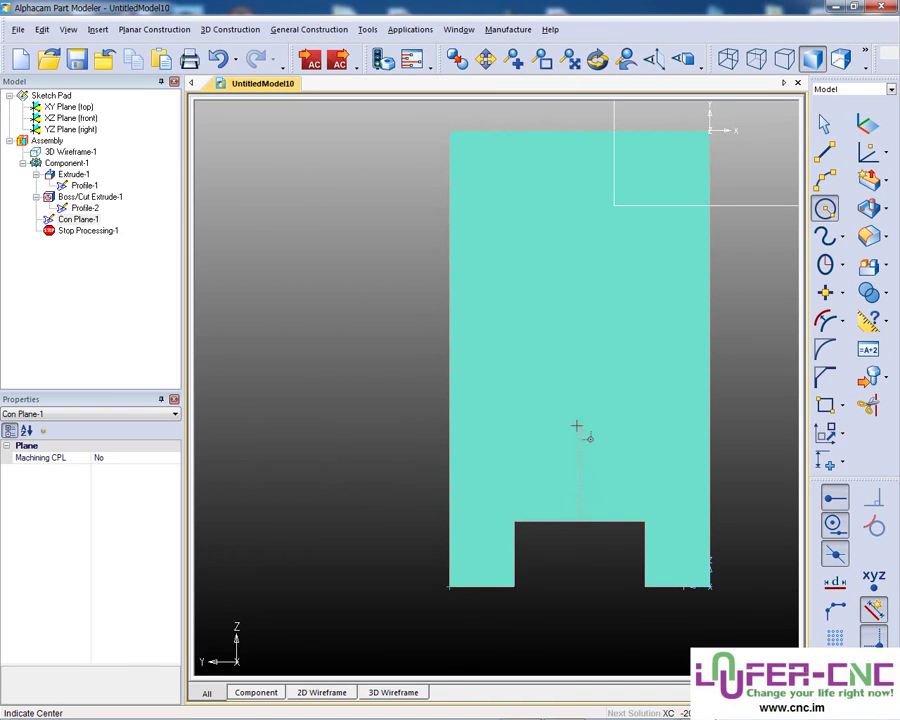
pyautogui.click(580, 331)
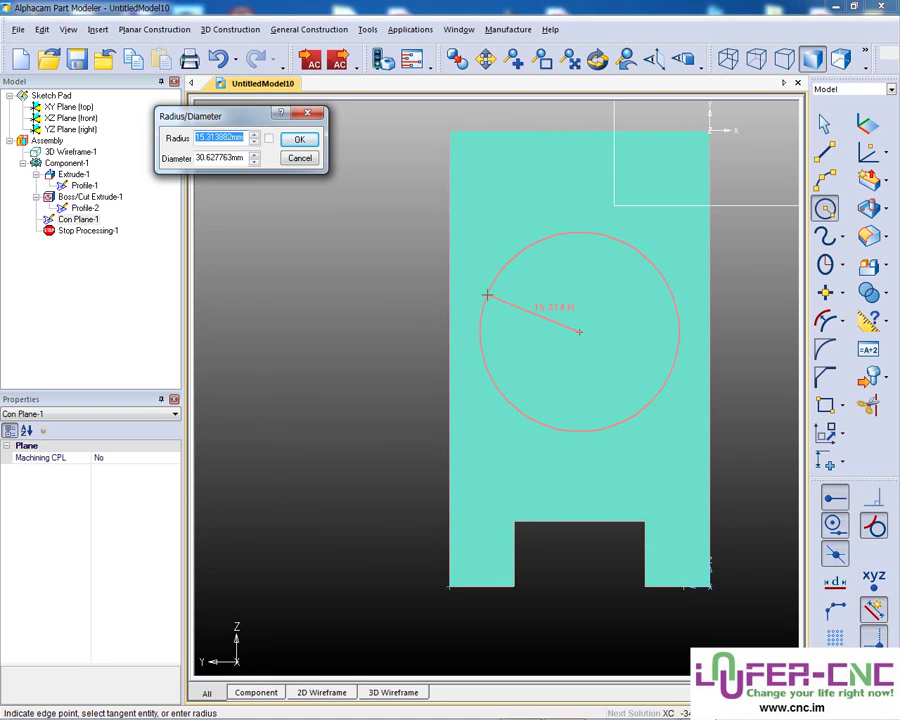
pyautogui.write('15')
pyautogui.press('Return')
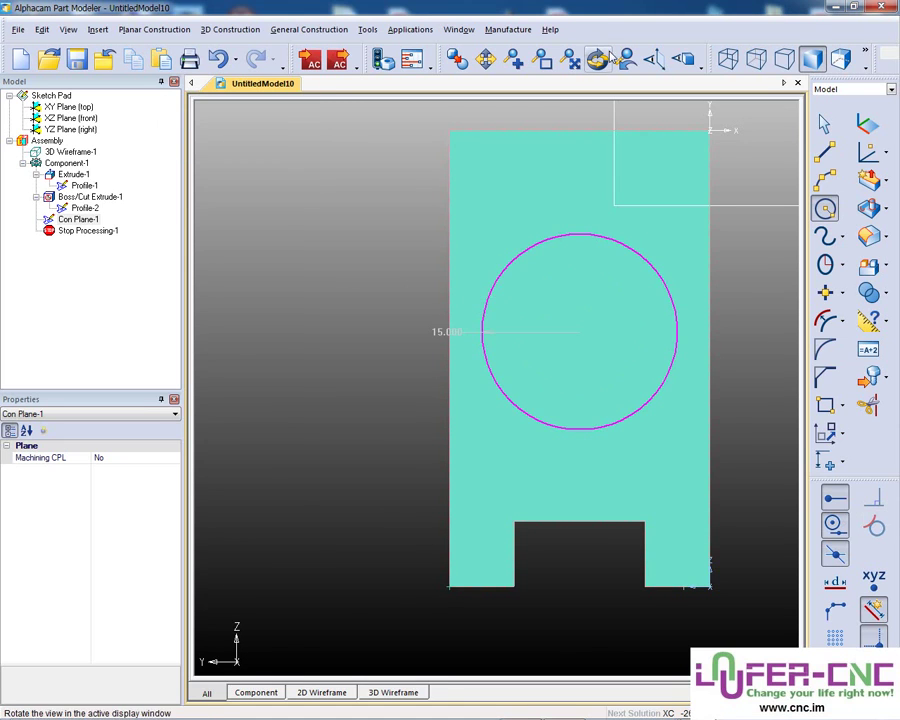
pyautogui.click(597, 60)
pyautogui.moveTo(661, 275)
pyautogui.mouseDown()
pyautogui.moveTo(596, 420)
pyautogui.moveTo(592, 452)
pyautogui.moveTo(602, 412)
pyautogui.moveTo(425, 371)
pyautogui.mouseUp()
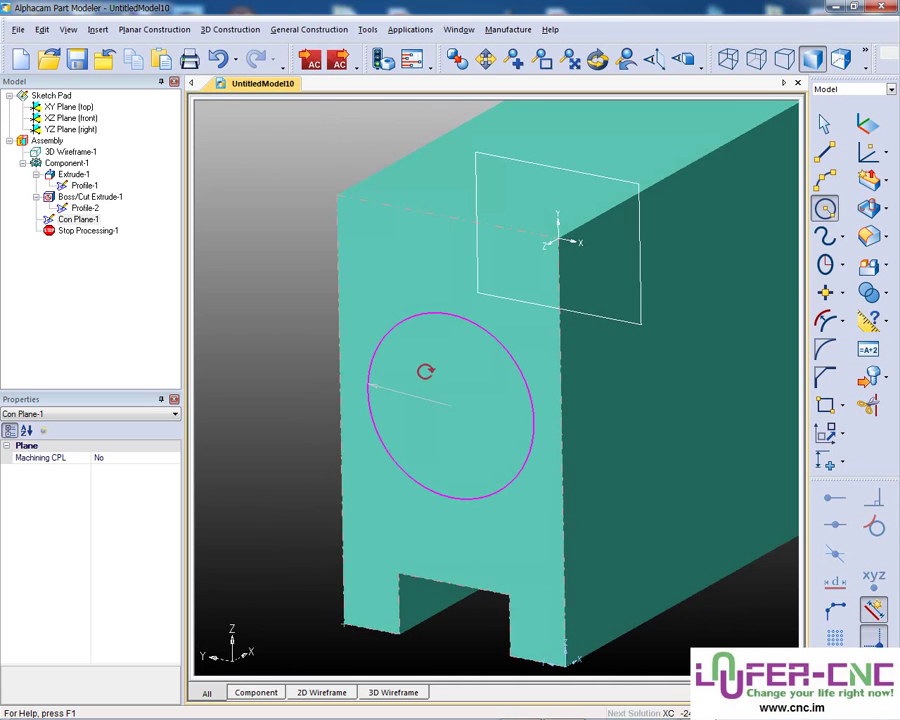
# - Cut the 15 mm circle into the front face with Flip as Boss/Cut Extrude-2
pyautogui.press('Return')
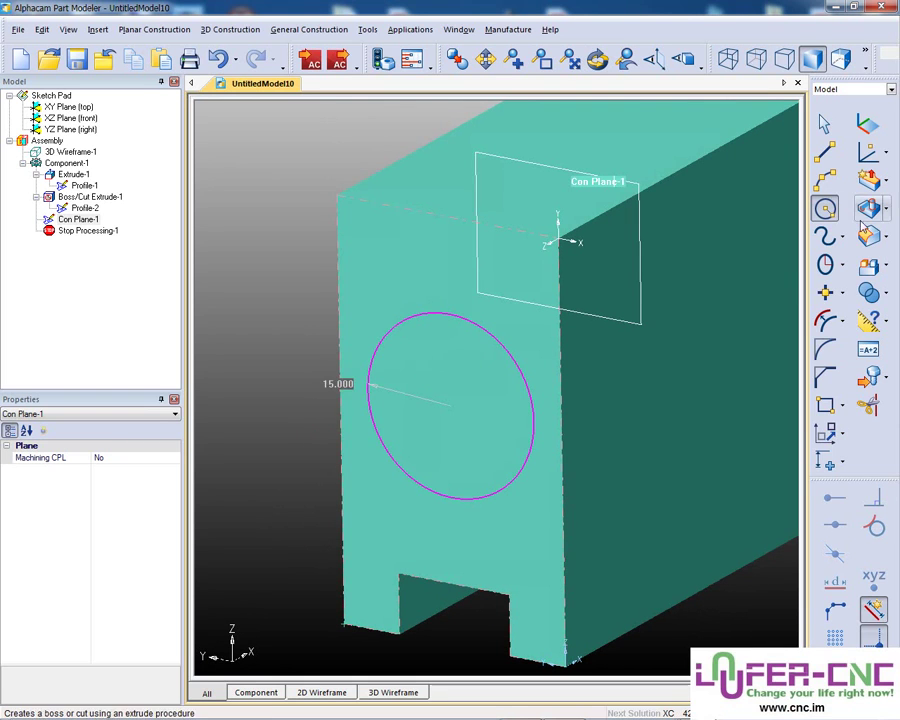
pyautogui.click(273, 202)
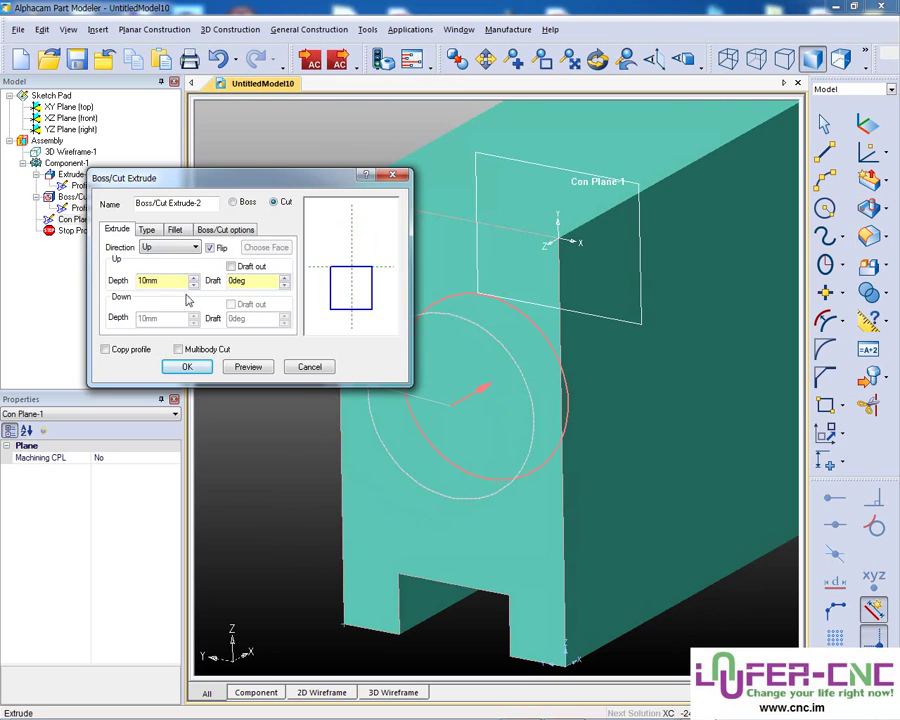
pyautogui.moveTo(176, 284); pyautogui.dragTo(96, 259)
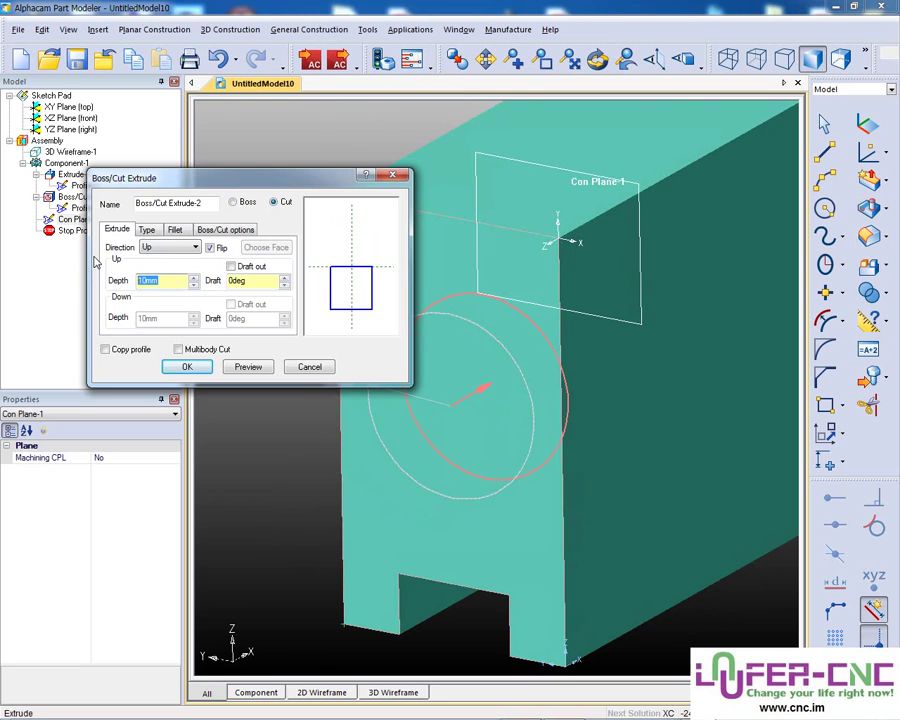
pyautogui.press('Return')
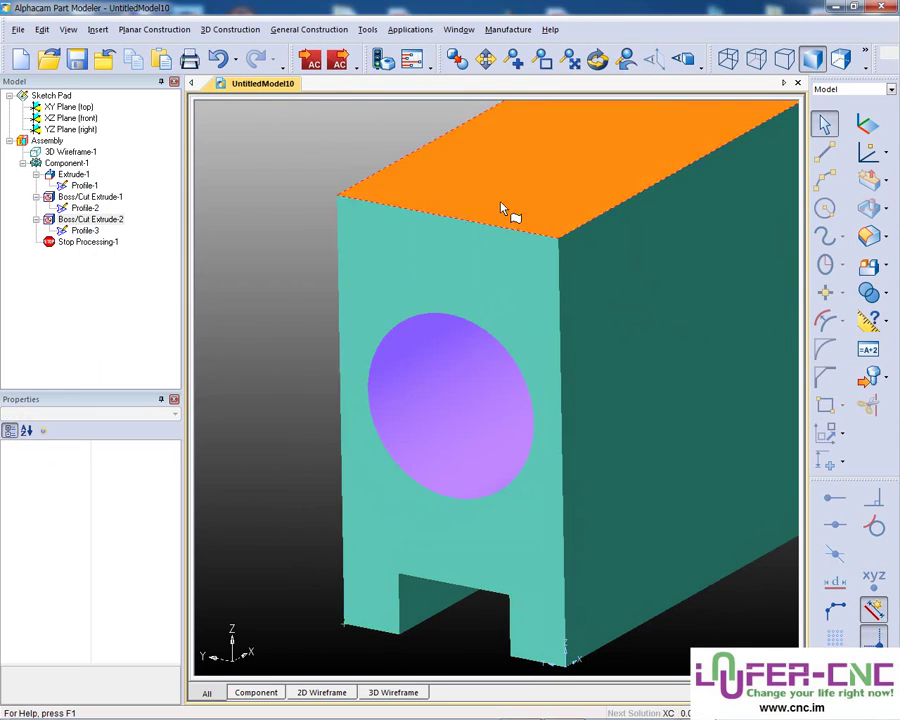
pyautogui.scroll(-3, 628, 257)
pyautogui.click(866, 122)
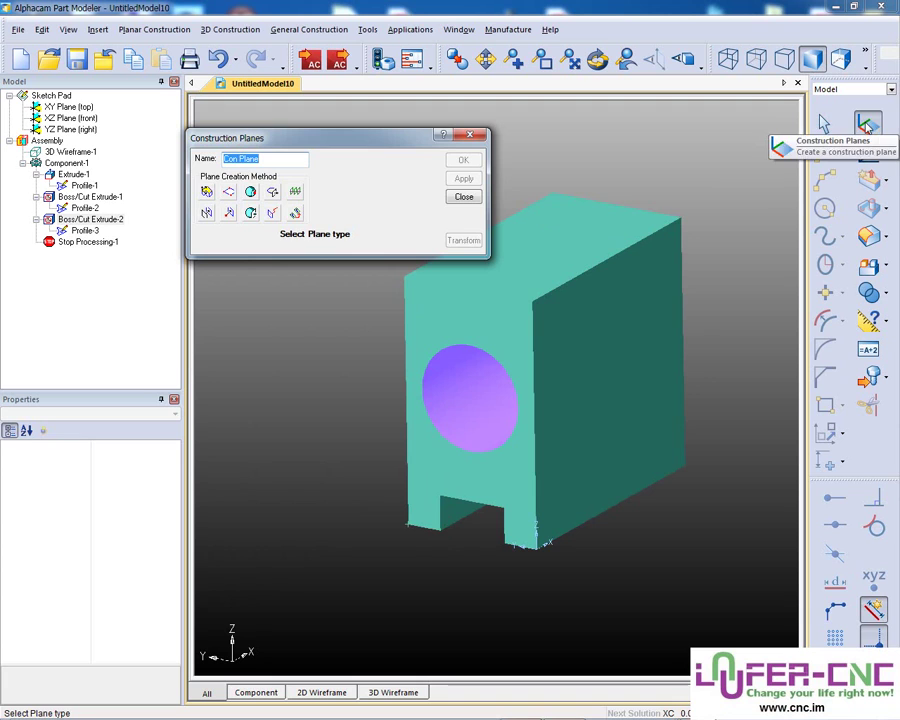
# - Place Con Plane-1 on the block's right side face, view it normal and zoom in
pyautogui.click(205, 193)
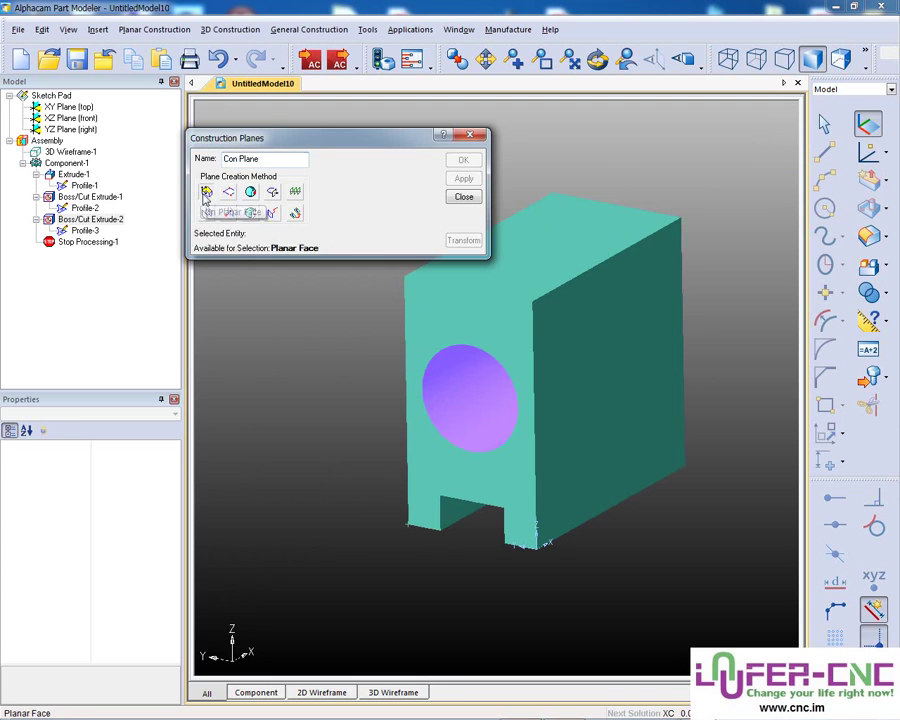
pyautogui.click(590, 388)
pyautogui.click(463, 159)
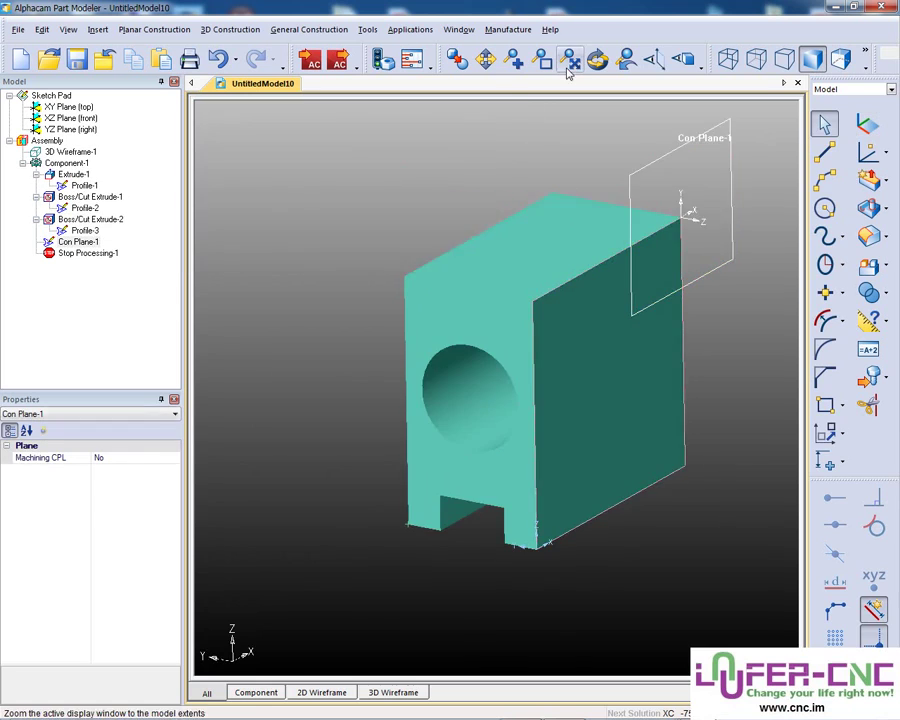
pyautogui.click(655, 62)
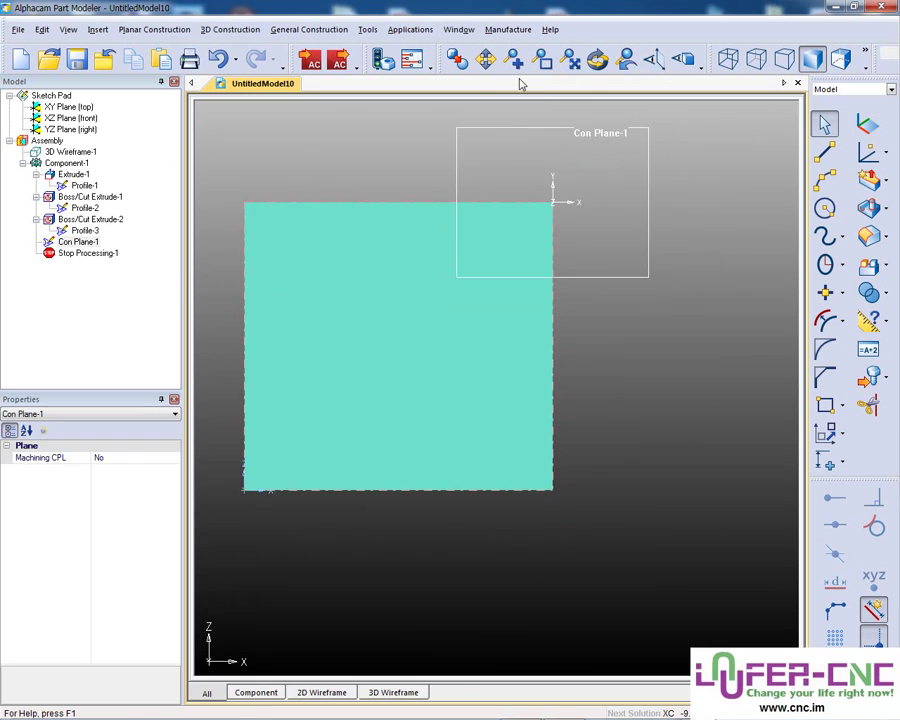
pyautogui.moveTo(215, 171); pyautogui.dragTo(527, 517)
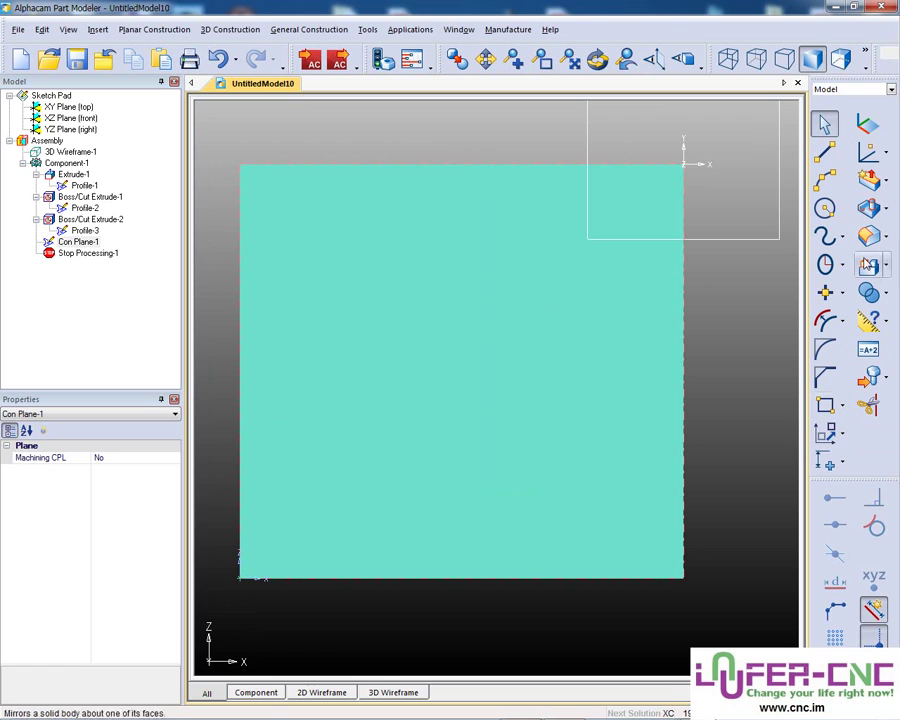
# - Draw two short lines along the top edge and dimension each to 10 mm
pyautogui.click(825, 150)
pyautogui.click(240, 165)
pyautogui.click(287, 164)
pyautogui.click(683, 164)
pyautogui.click(629, 164)
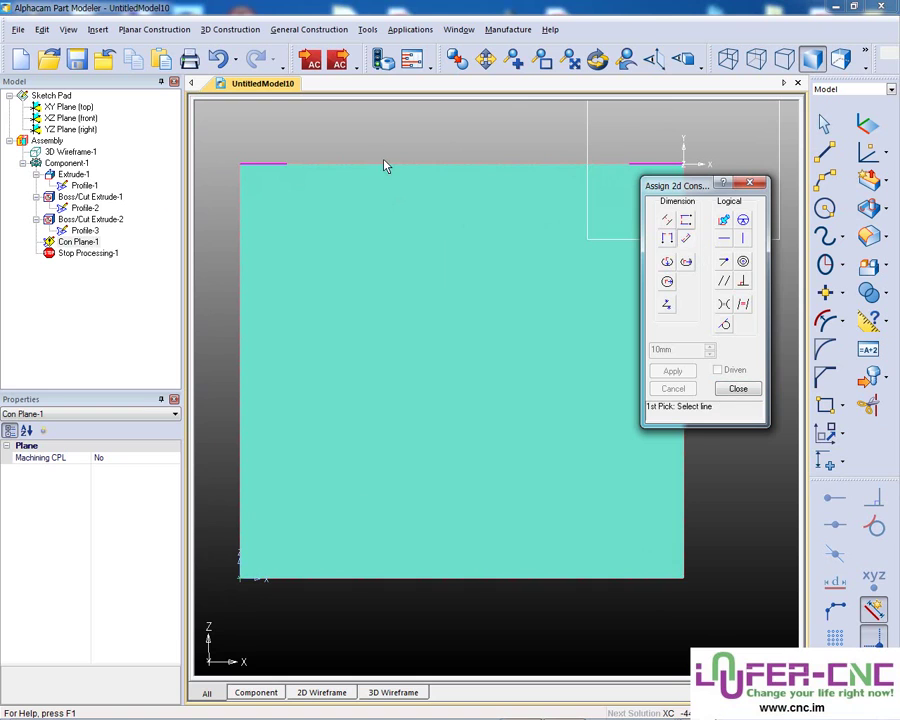
pyautogui.click(271, 165)
pyautogui.click(266, 152)
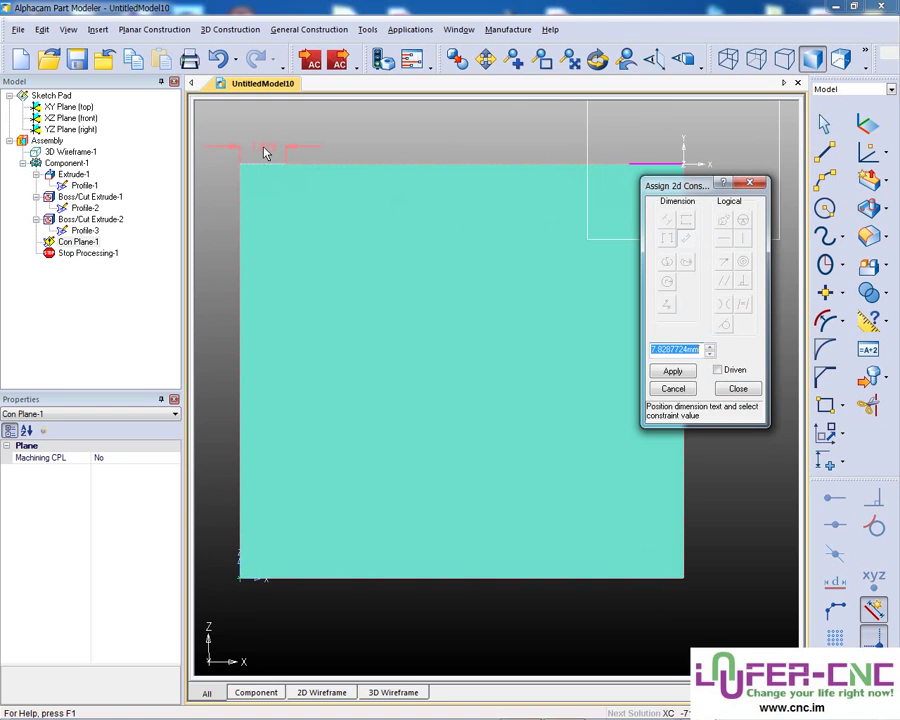
pyautogui.write('10')
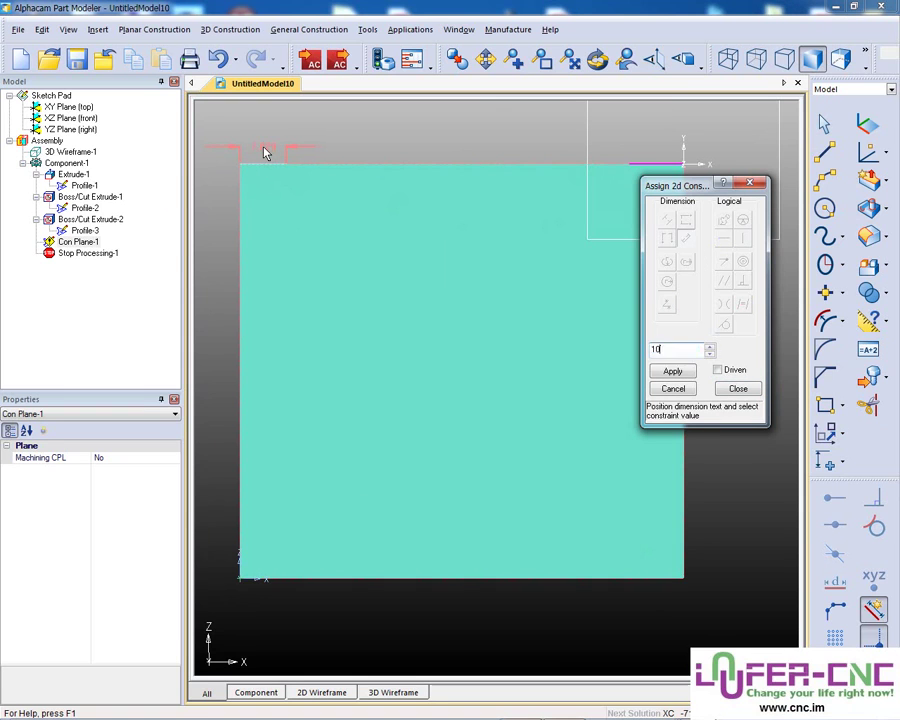
pyautogui.press('Return')
pyautogui.click(661, 170)
pyautogui.write('10')
pyautogui.press('Return')
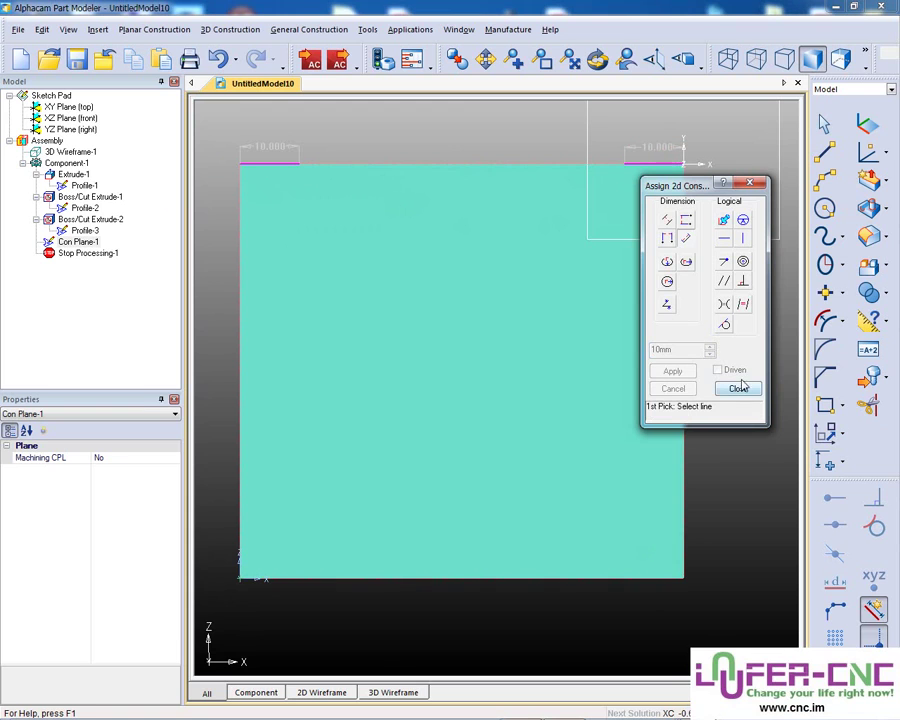
pyautogui.click(737, 390)
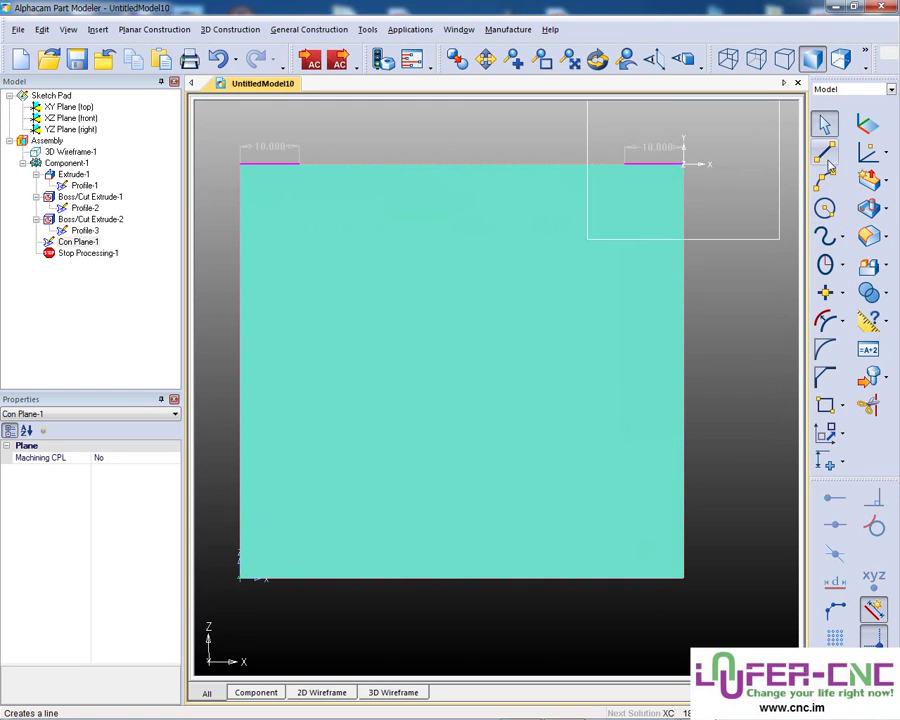
# - Draw two vertical lines down the face and dimension the left one to 45 mm
pyautogui.click(826, 152)
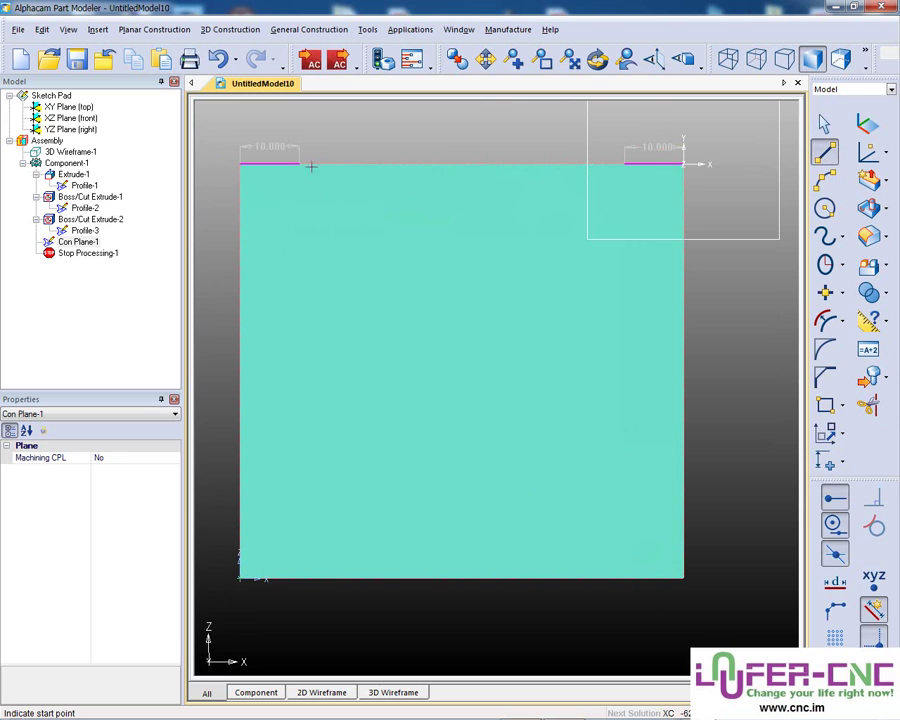
pyautogui.click(298, 164)
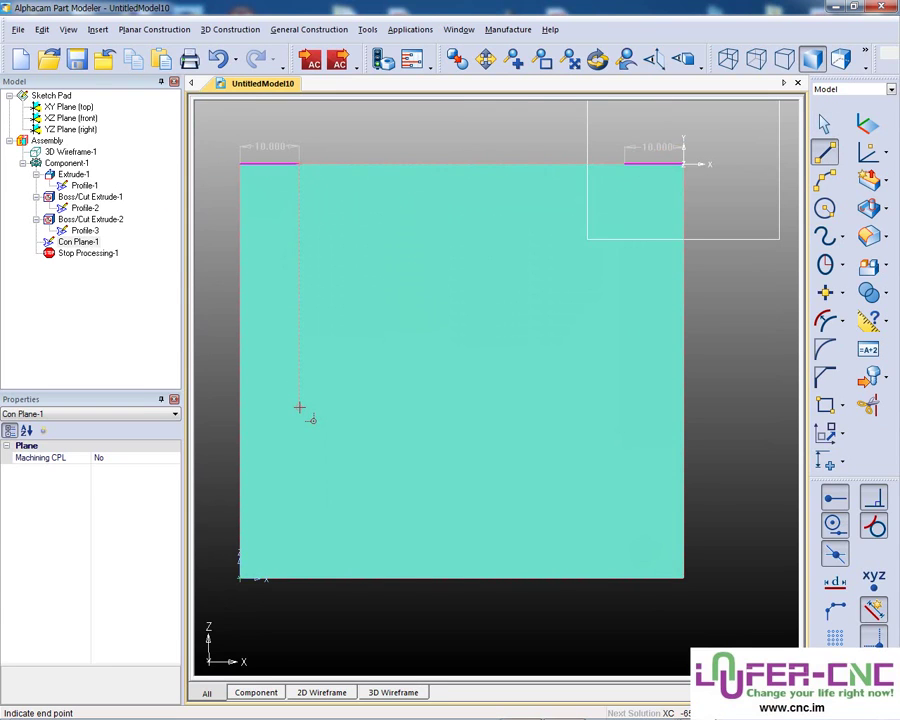
pyautogui.click(299, 407)
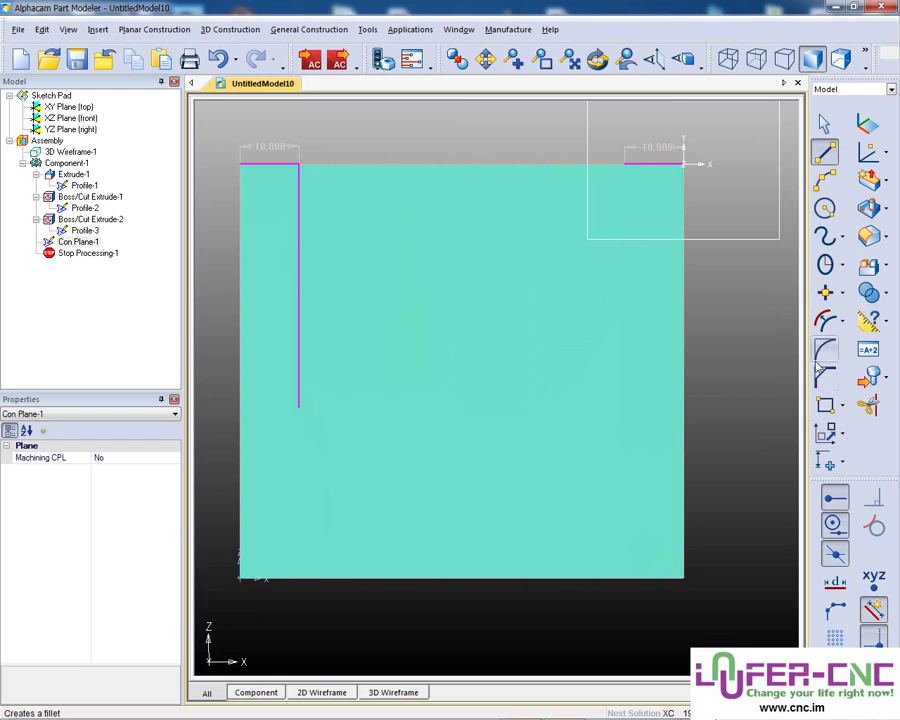
pyautogui.click(624, 164)
pyautogui.click(624, 418)
pyautogui.click(826, 461)
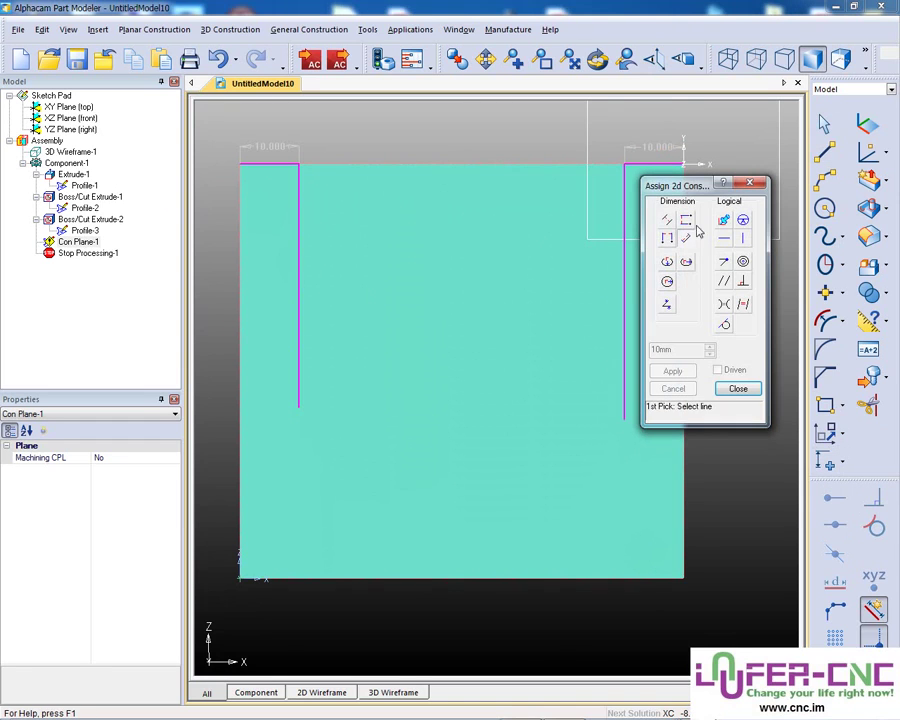
pyautogui.click(300, 277)
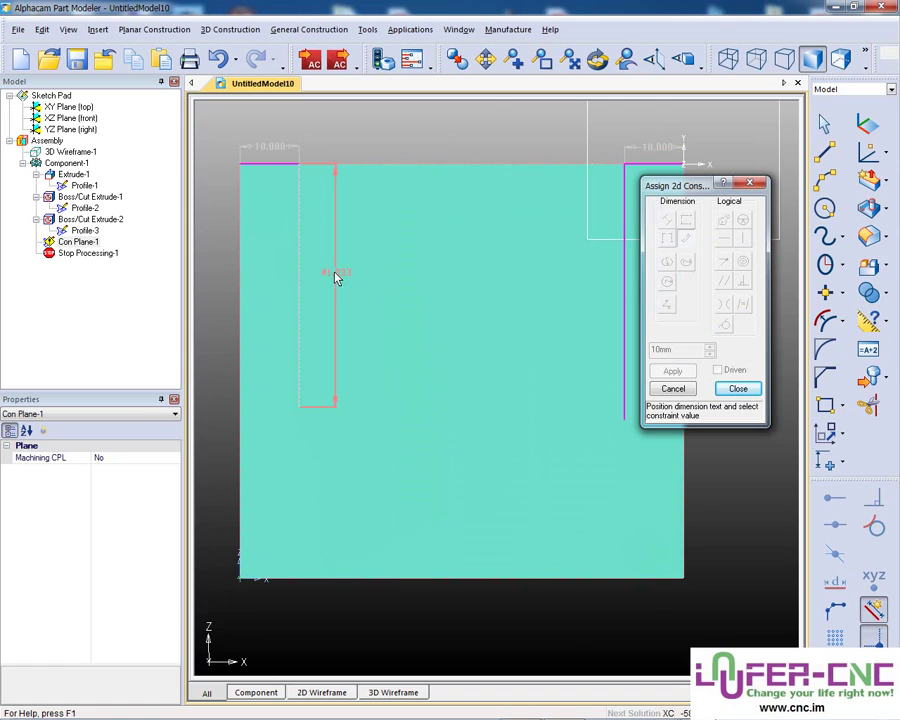
pyautogui.click(336, 278)
pyautogui.write('45')
pyautogui.press('Return')
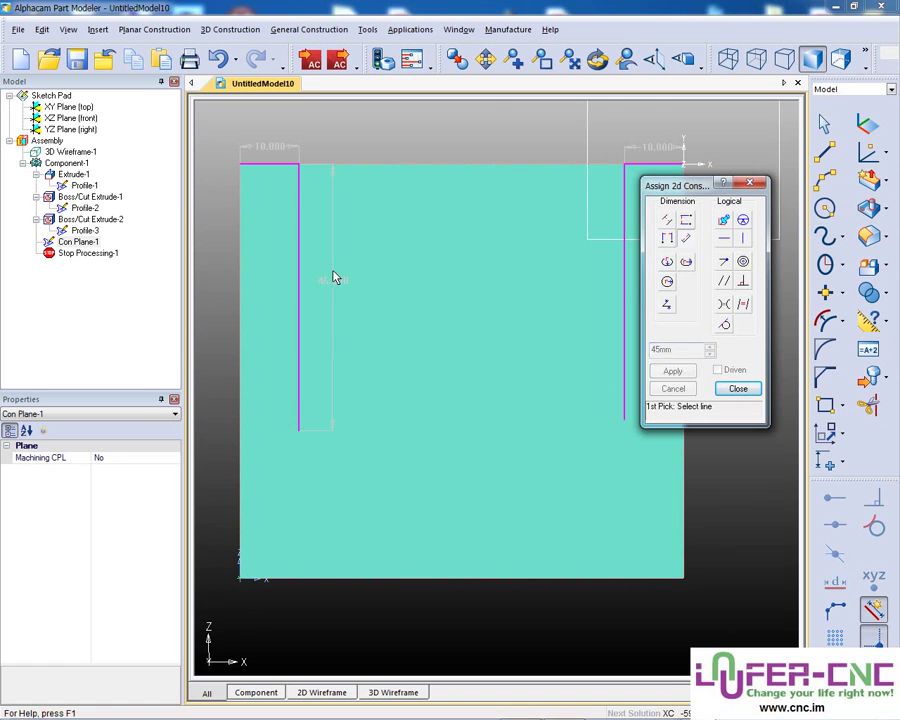
pyautogui.click(740, 388)
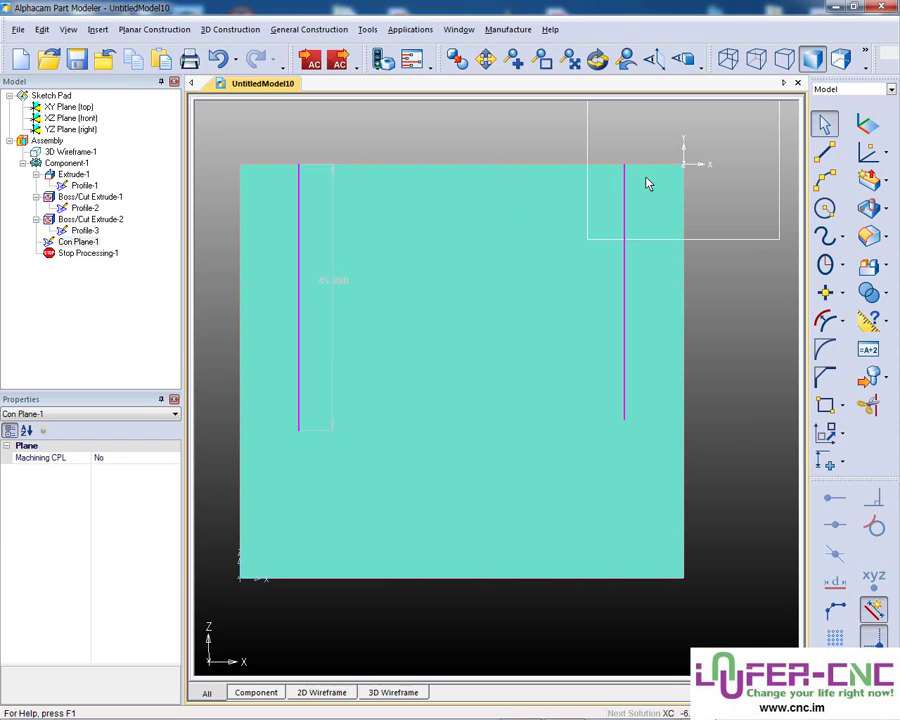
# - Draw a short line down from the top edge's middle and delete the right vertical line
pyautogui.click(838, 152)
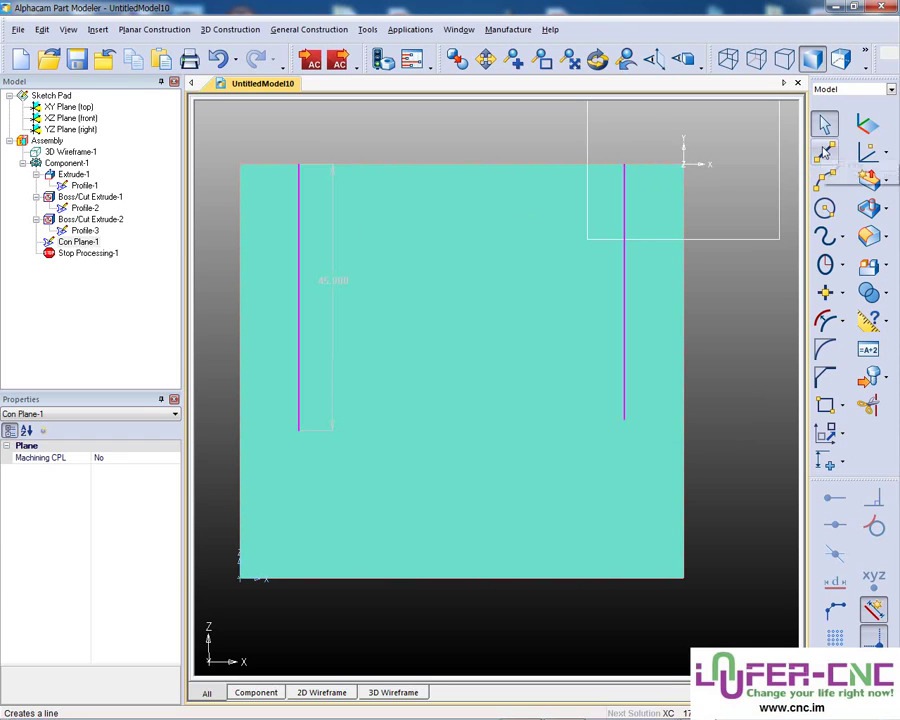
pyautogui.click(461, 165)
pyautogui.click(461, 213)
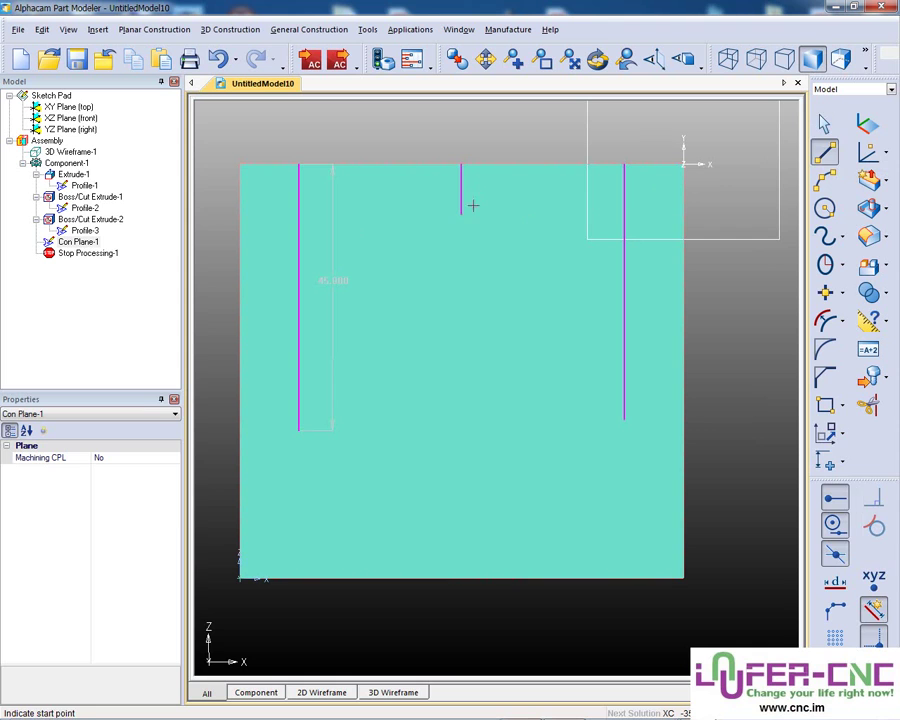
pyautogui.press('Escape')
pyautogui.click(624, 188)
pyautogui.press('Delete')
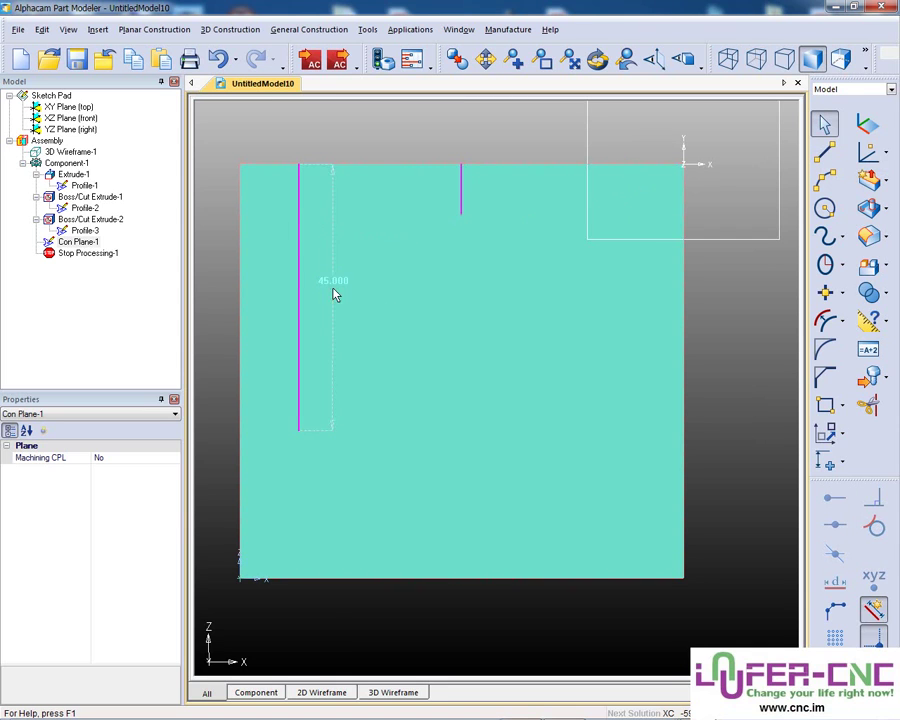
pyautogui.moveTo(330, 280); pyautogui.dragTo(268, 277)
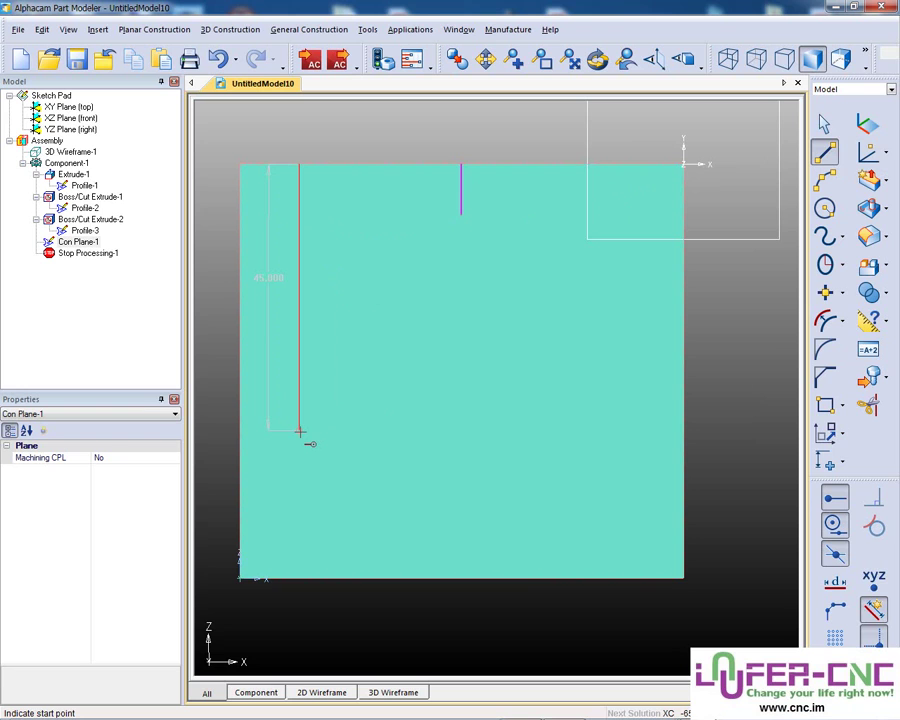
# - Add a 7.5 mm horizontal step line from the left vertical line's bottom end
pyautogui.click(300, 432)
pyautogui.click(348, 430)
pyautogui.click(868, 349)
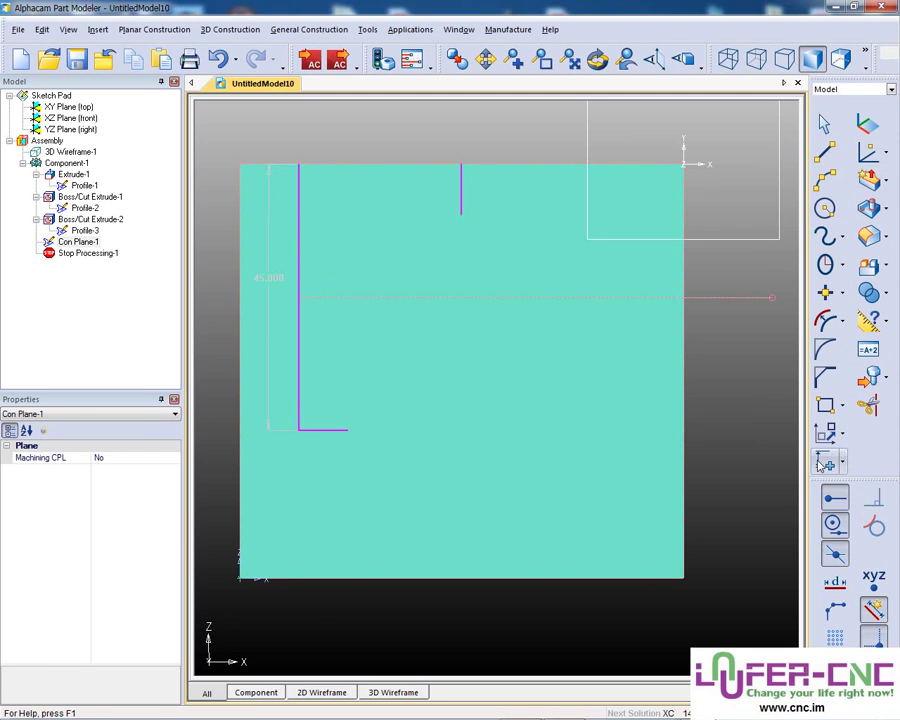
pyautogui.click(326, 434)
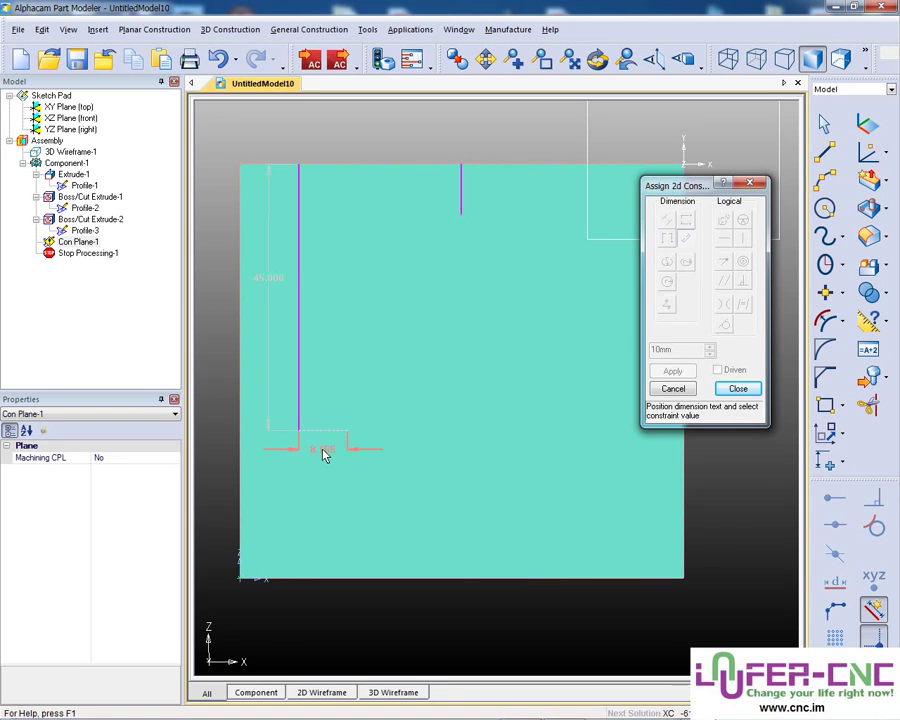
pyautogui.click(323, 455)
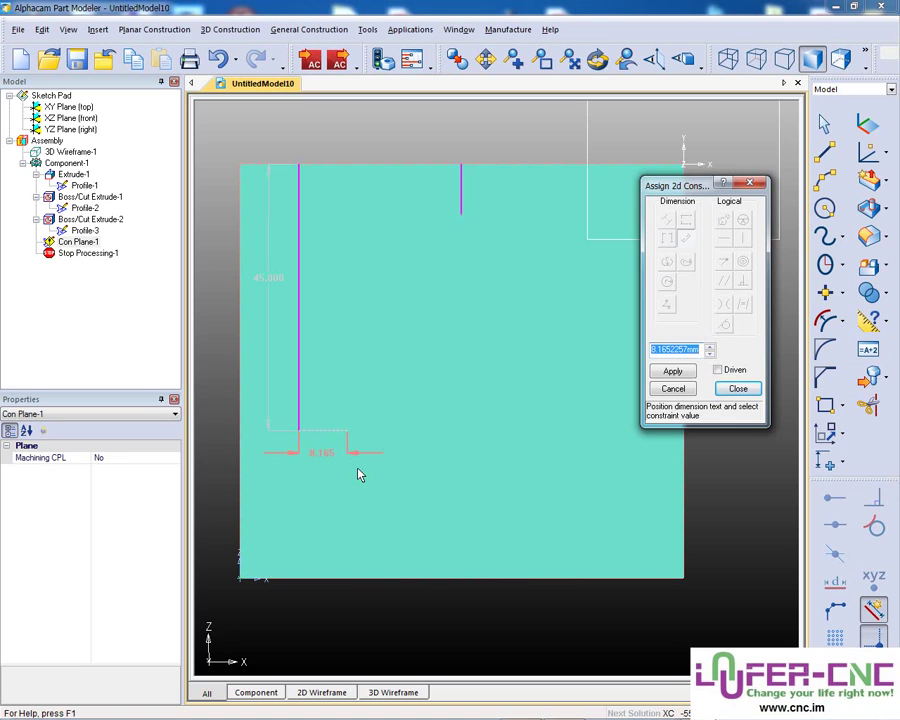
pyautogui.write('7.5')
pyautogui.press('Return')
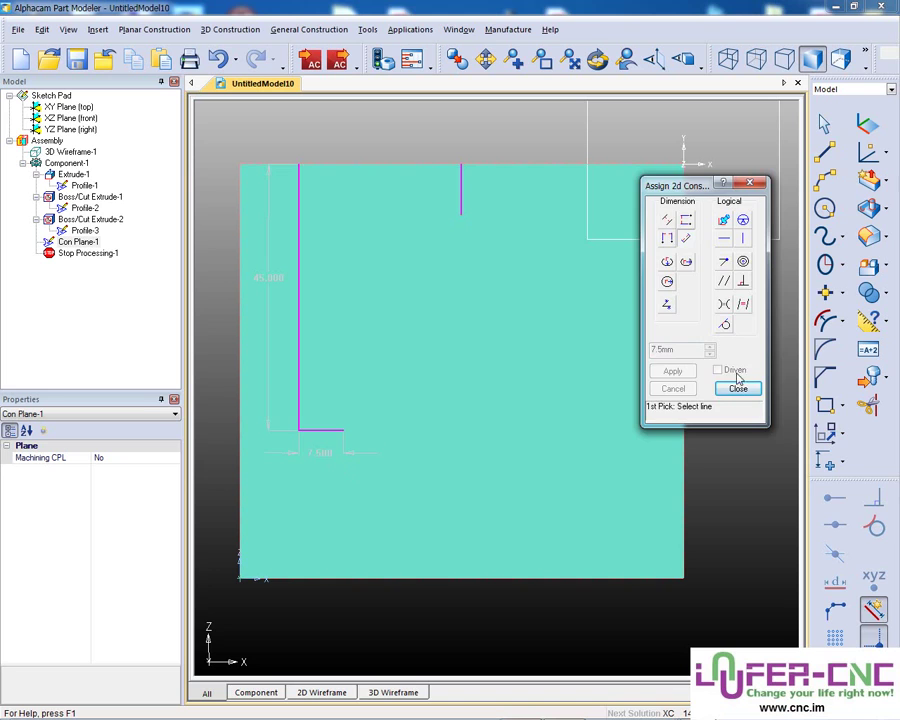
pyautogui.click(738, 388)
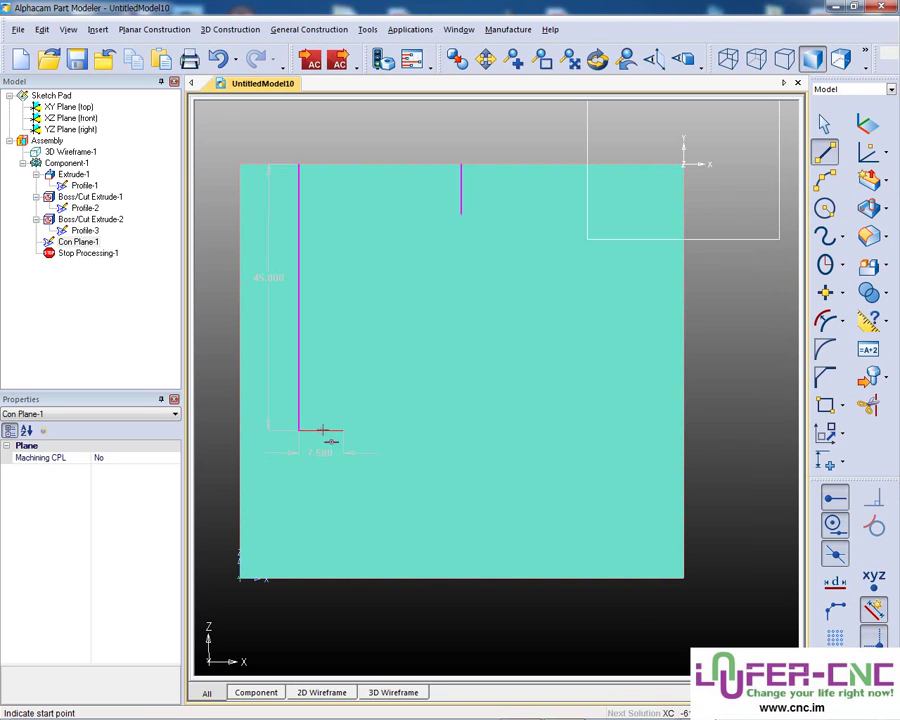
# - Draw a downward line from the step's end and dimension it to 10 mm
pyautogui.click(343, 430)
pyautogui.click(344, 466)
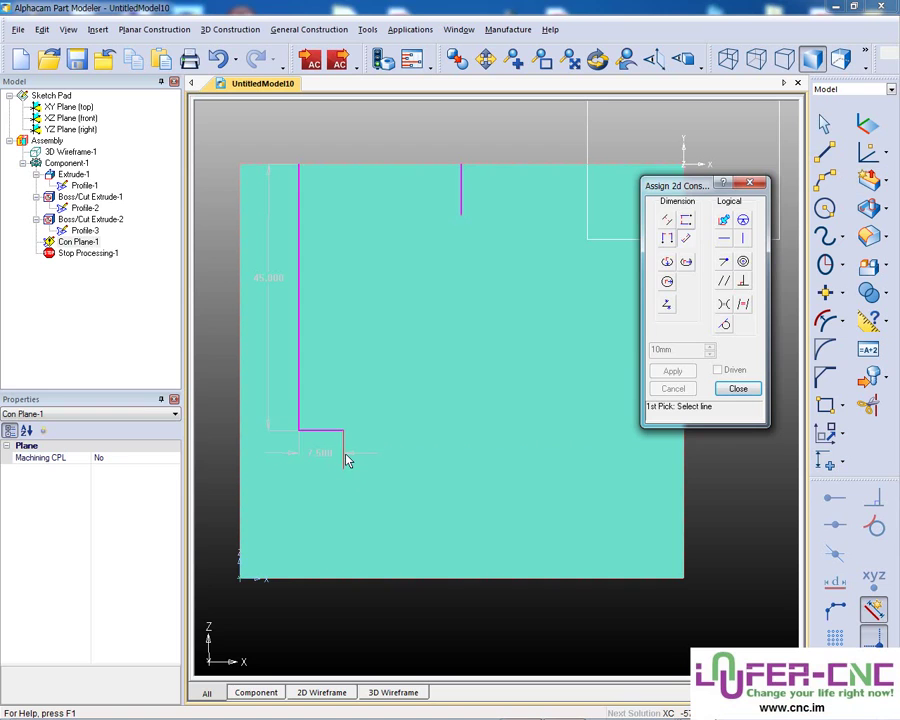
pyautogui.click(344, 456)
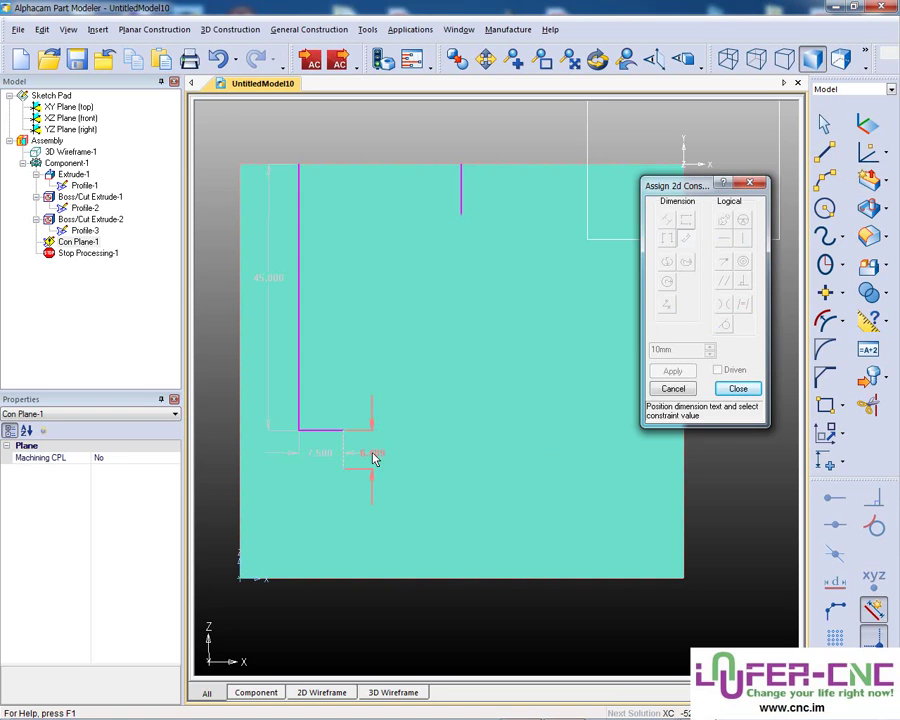
pyautogui.click(372, 457)
pyautogui.write('10')
pyautogui.press('Return')
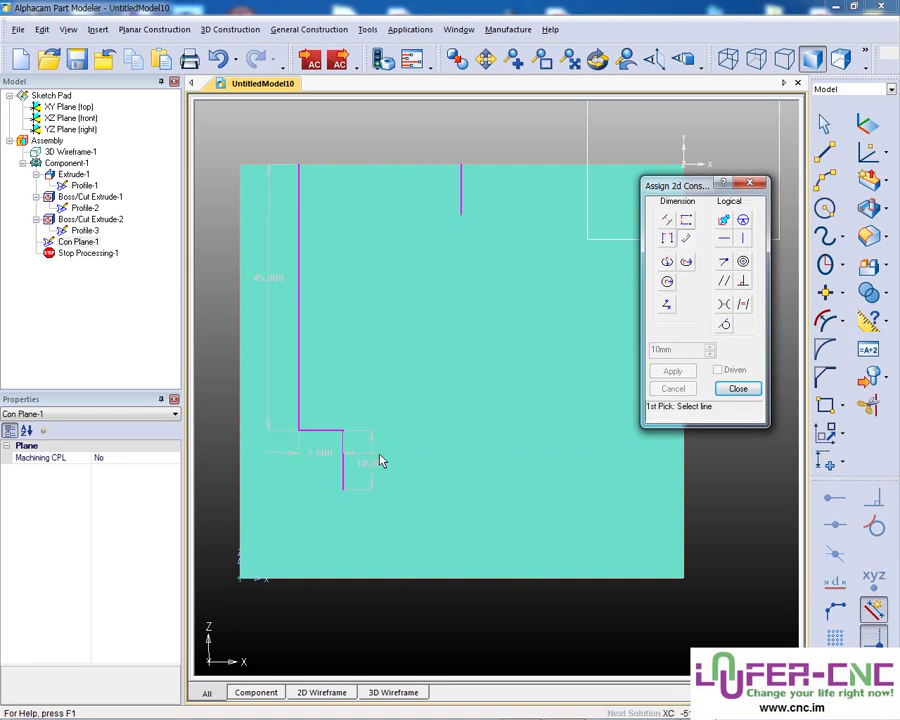
pyautogui.press('Escape')
# - Draw the floor line from the step's bottom across to the part's centre
pyautogui.click(824, 150)
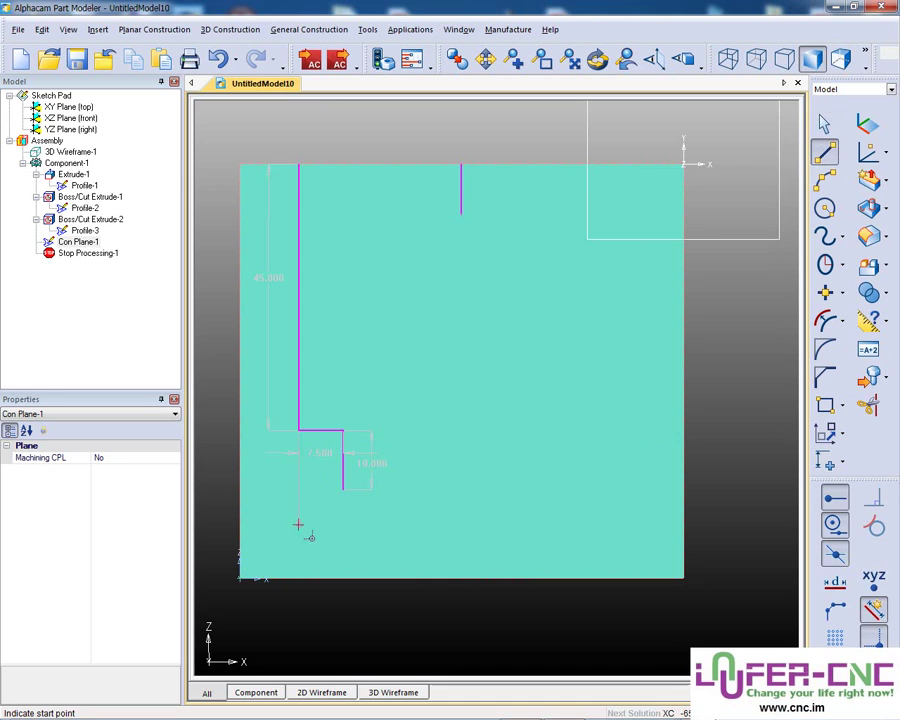
pyautogui.click(343, 489)
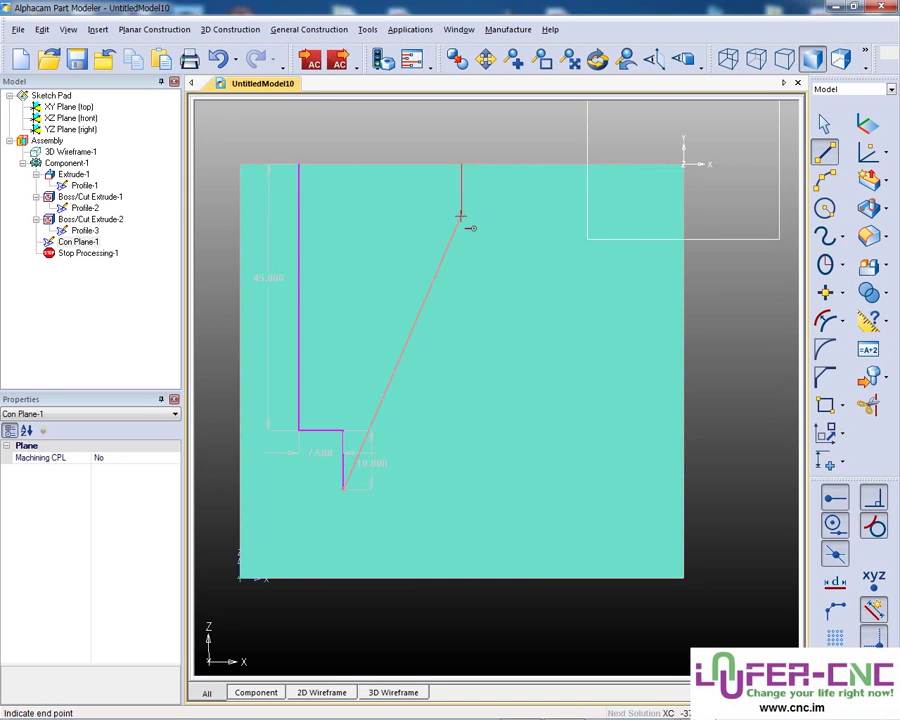
pyautogui.click(459, 489)
pyautogui.press('Escape')
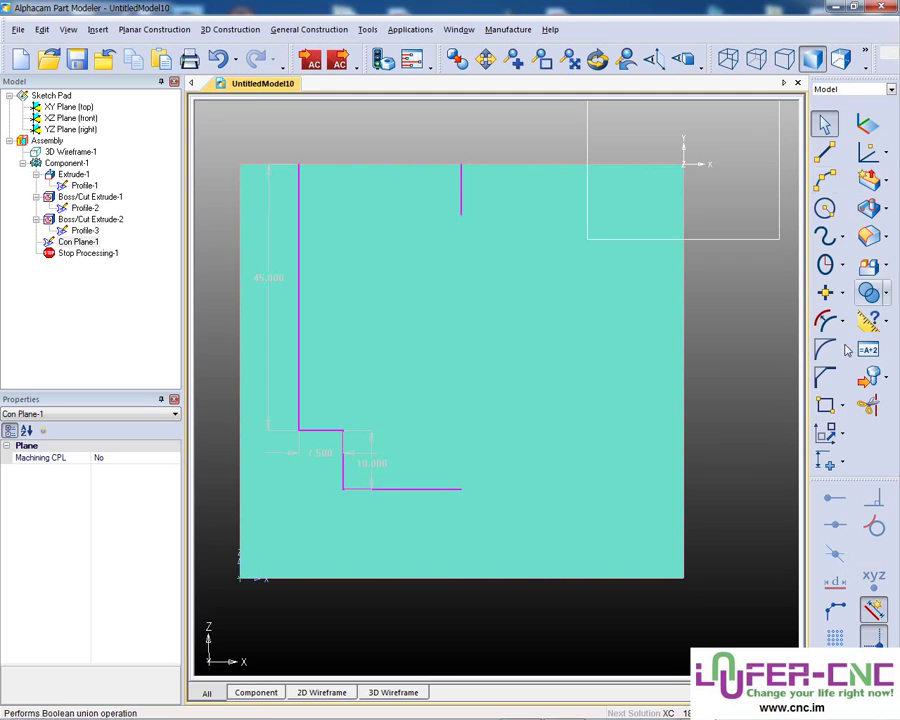
# - Mirror the half channel outline across the centre line
pyautogui.click(832, 432)
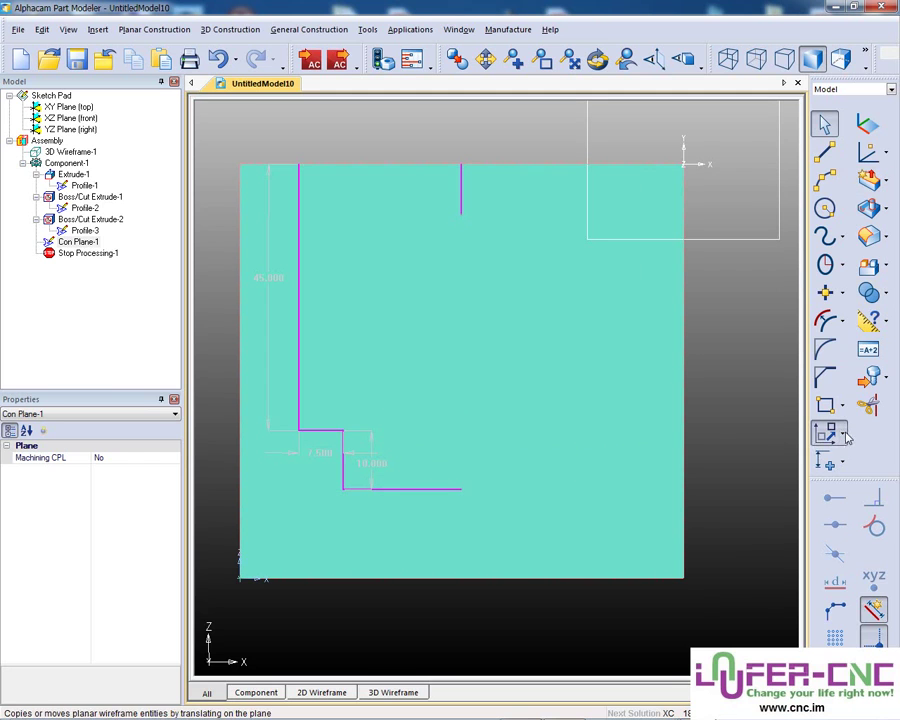
pyautogui.click(644, 460)
pyautogui.moveTo(268, 130); pyautogui.dragTo(465, 528)
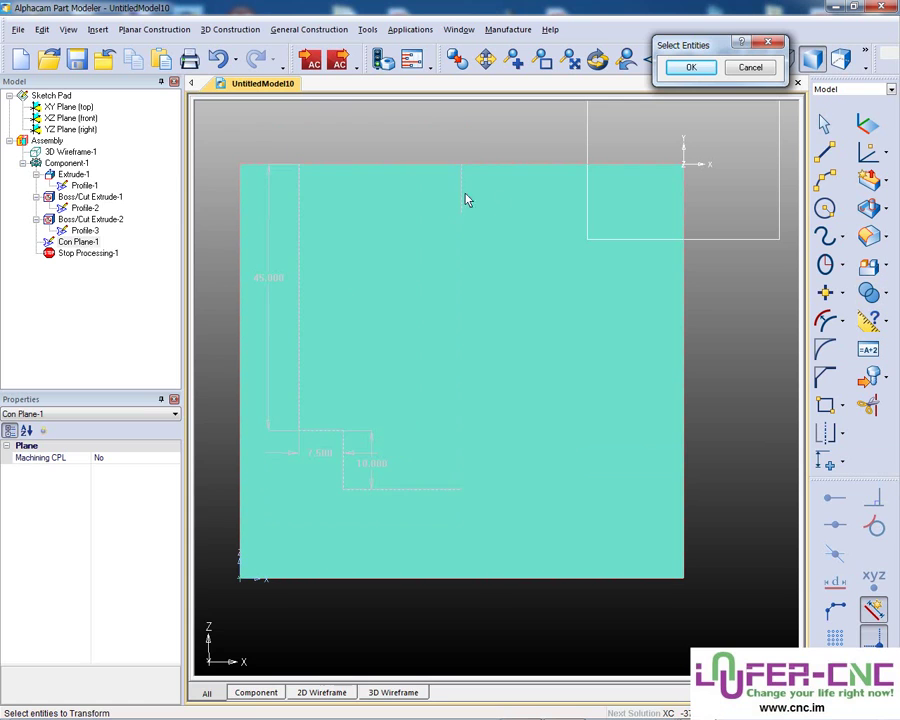
pyautogui.click(690, 67)
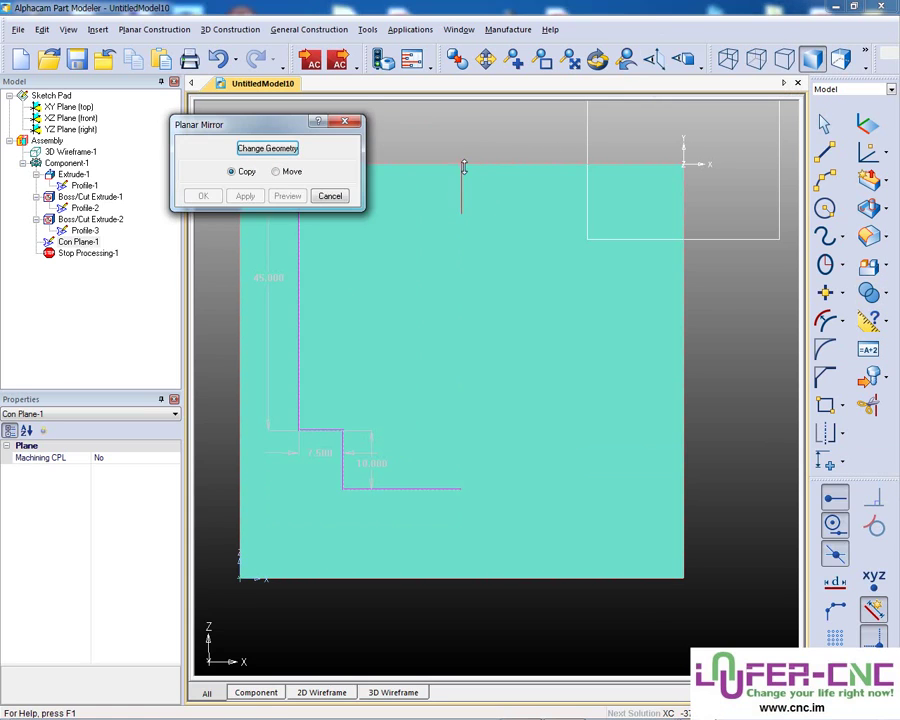
pyautogui.click(456, 212)
pyautogui.click(287, 196)
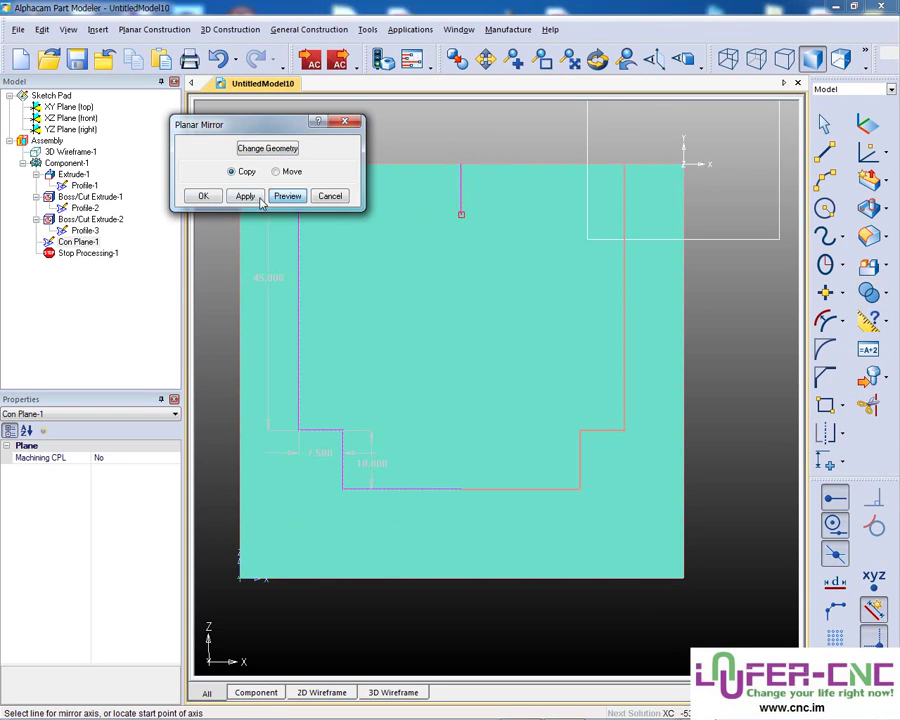
pyautogui.click(203, 197)
# - Delete the short centre marker line and draw the outline's closing top edge
pyautogui.moveTo(490, 136); pyautogui.dragTo(417, 261)
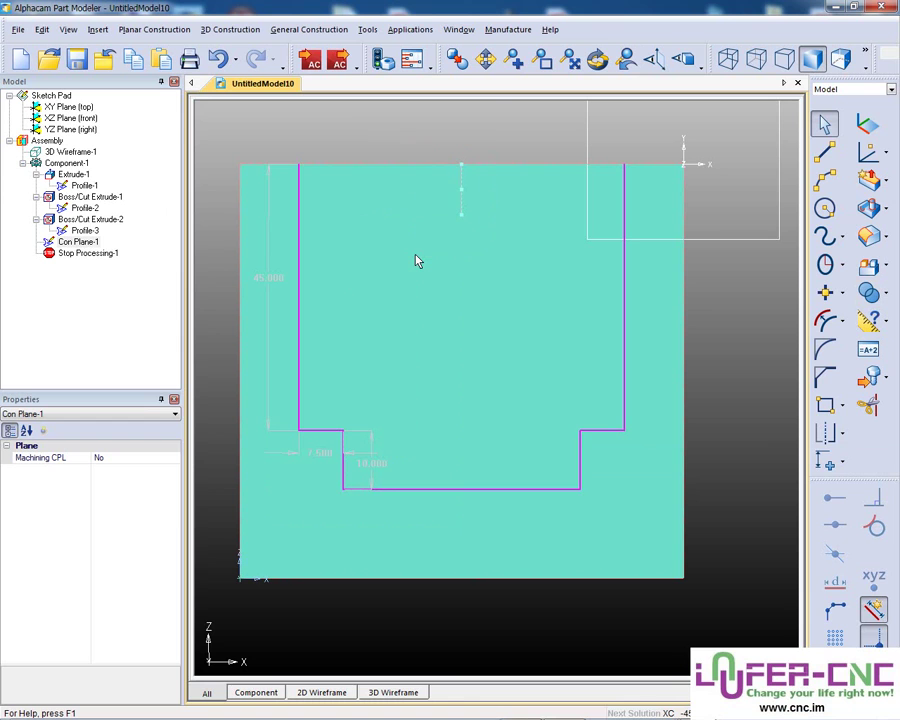
pyautogui.press('Delete')
pyautogui.press('l')
pyautogui.click(626, 163)
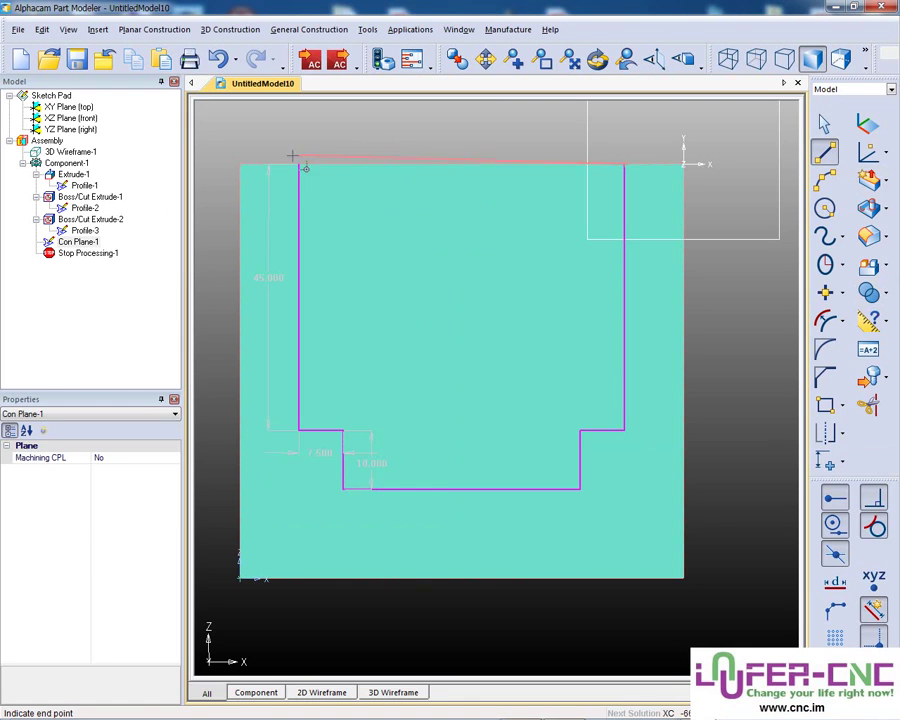
pyautogui.click(299, 164)
pyautogui.press('Escape')
# - Orbit to an isometric view and start a Cut extrude of the closed outline
pyautogui.click(599, 63)
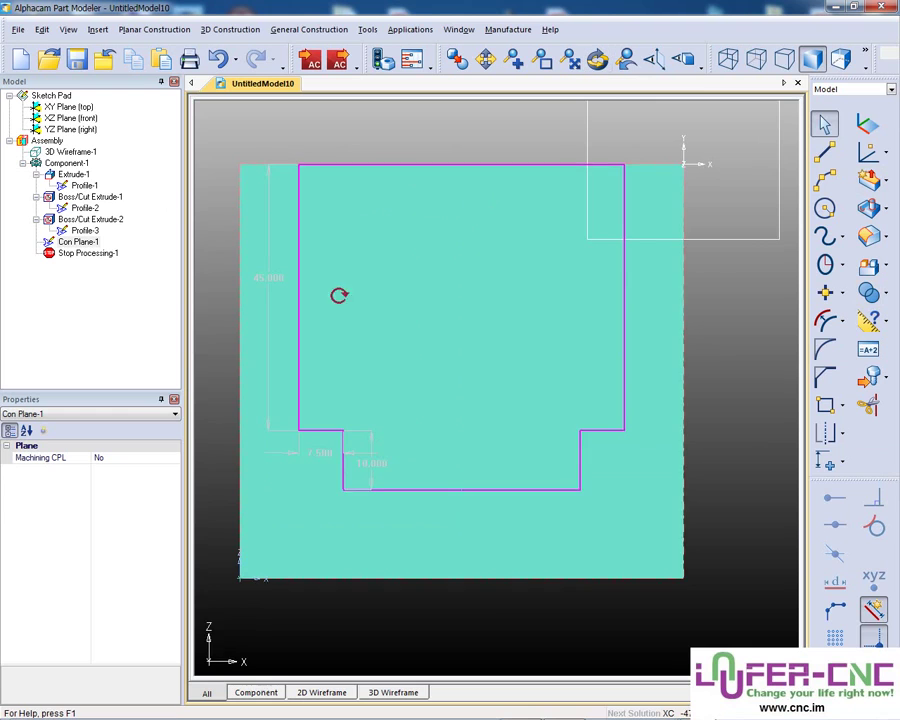
pyautogui.moveTo(338, 294); pyautogui.dragTo(457, 360)
pyautogui.click(868, 180)
pyautogui.click(273, 202)
# - Set the cut depth to 40 mm and apply it
pyautogui.moveTo(156, 281); pyautogui.dragTo(104, 283)
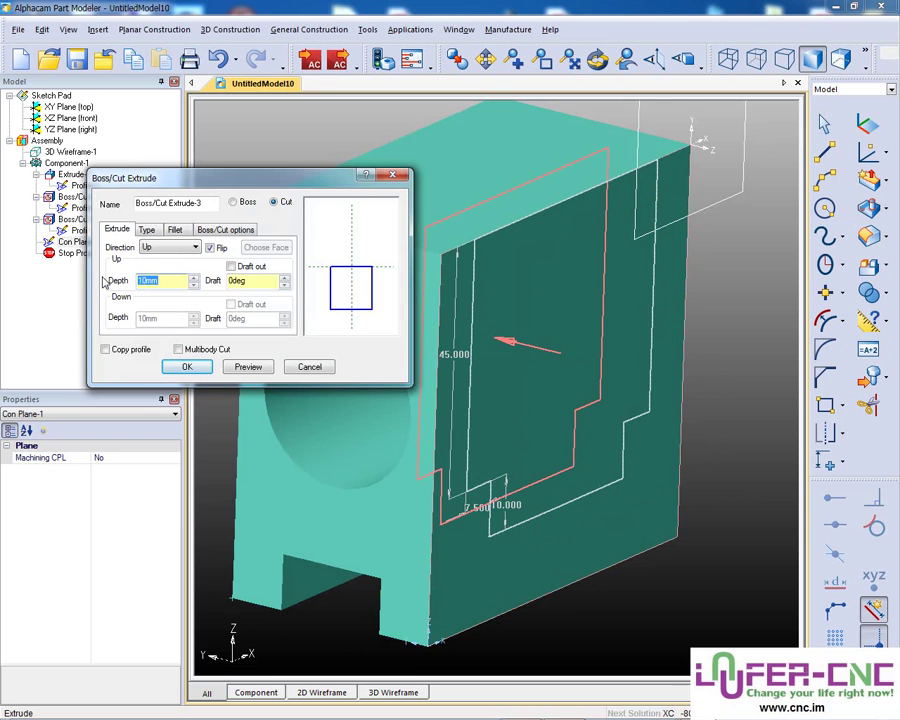
pyautogui.write('40')
pyautogui.press('Return')
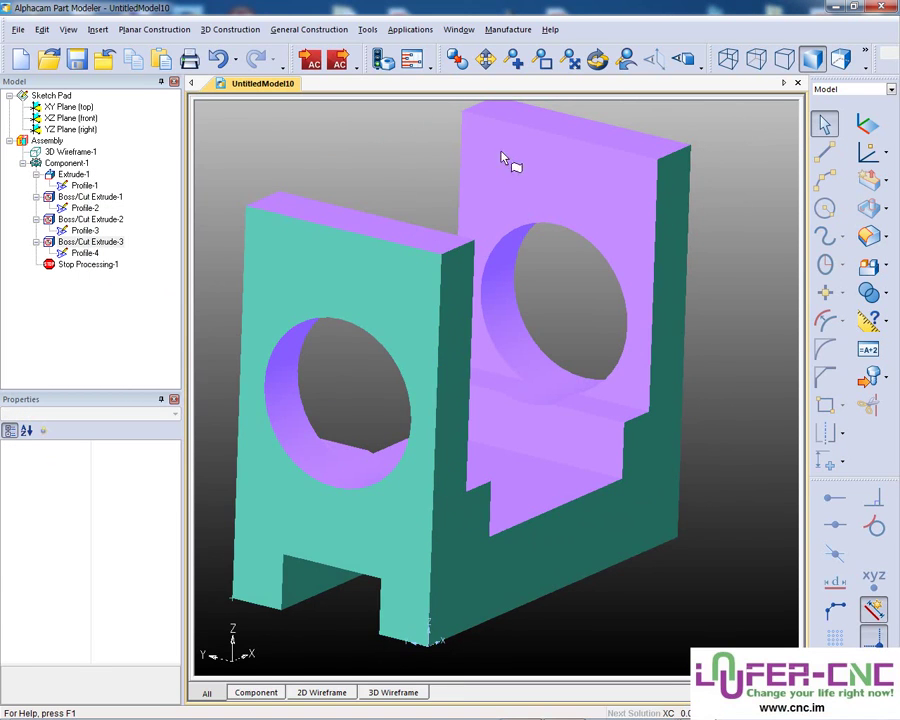
# - Orbit to inspect the channel, then select Profile-2, Profile-1 and hole sketch Profile-3
pyautogui.click(597, 59)
pyautogui.moveTo(522, 403)
pyautogui.mouseDown()
pyautogui.moveTo(494, 418)
pyautogui.moveTo(508, 444)
pyautogui.moveTo(538, 466)
pyautogui.moveTo(558, 394)
pyautogui.mouseUp()
pyautogui.moveTo(538, 448); pyautogui.dragTo(524, 428)
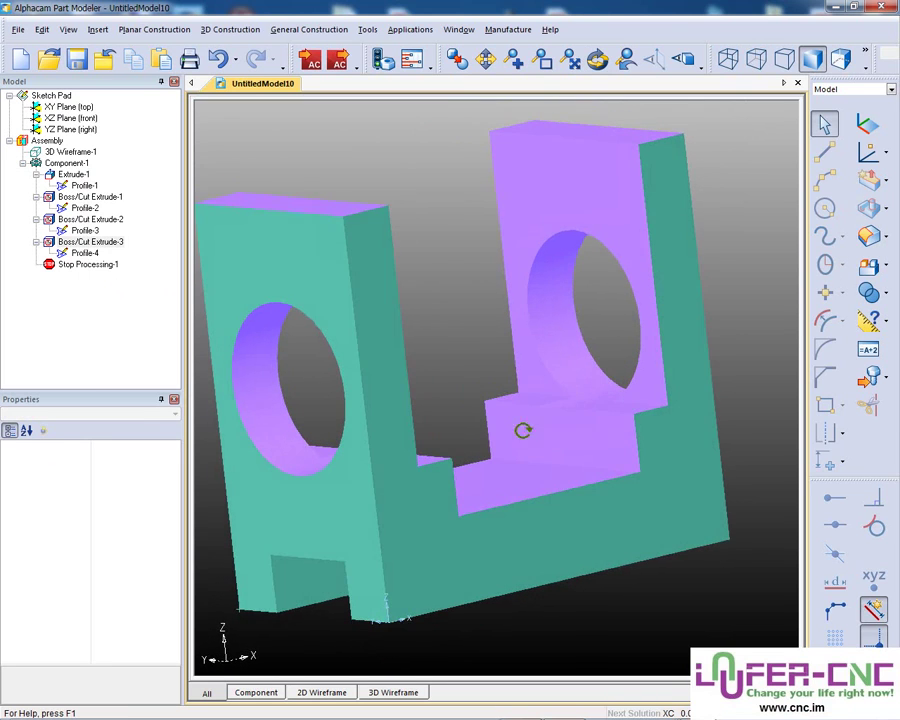
pyautogui.click(84, 207)
pyautogui.click(84, 186)
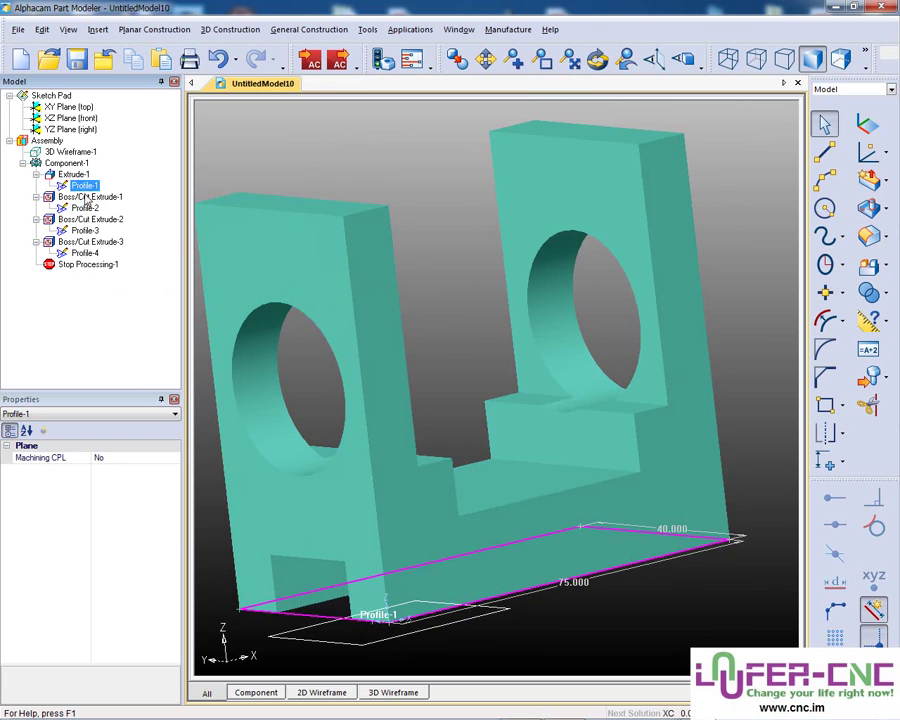
pyautogui.click(84, 230)
# - View Profile-3's sketch plane face-on and begin assigning 2D constraints to it
pyautogui.rightClick(84, 230)
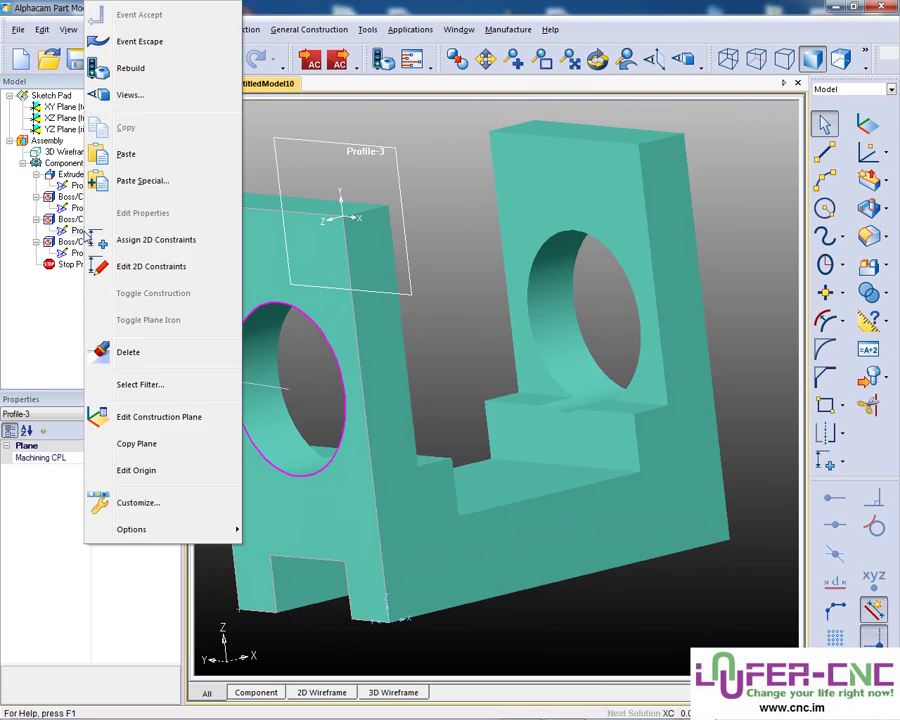
pyautogui.click(571, 59)
pyautogui.click(571, 59)
pyautogui.click(652, 59)
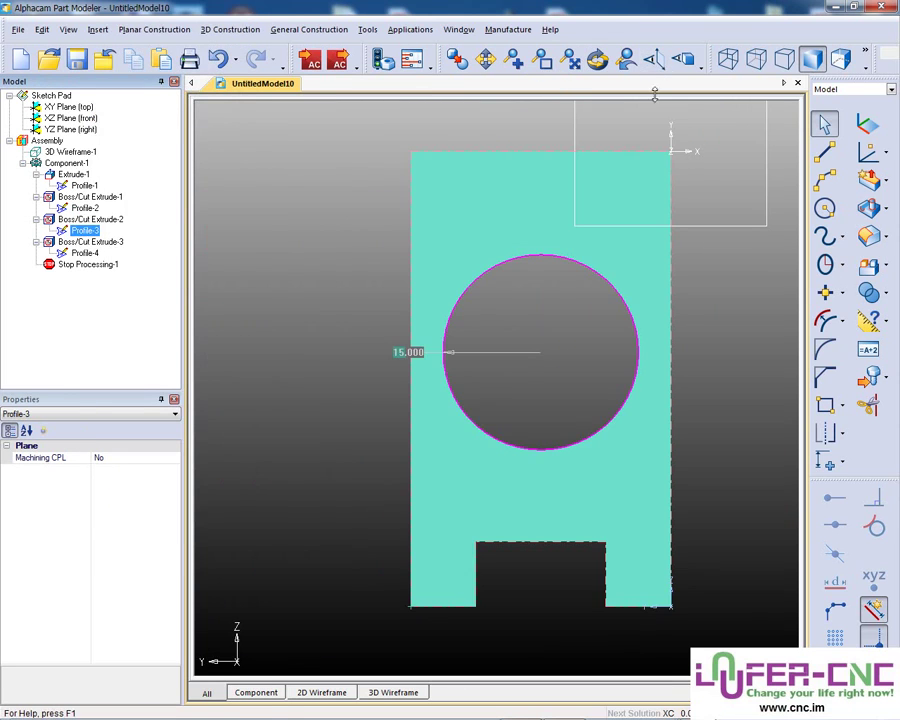
pyautogui.click(873, 405)
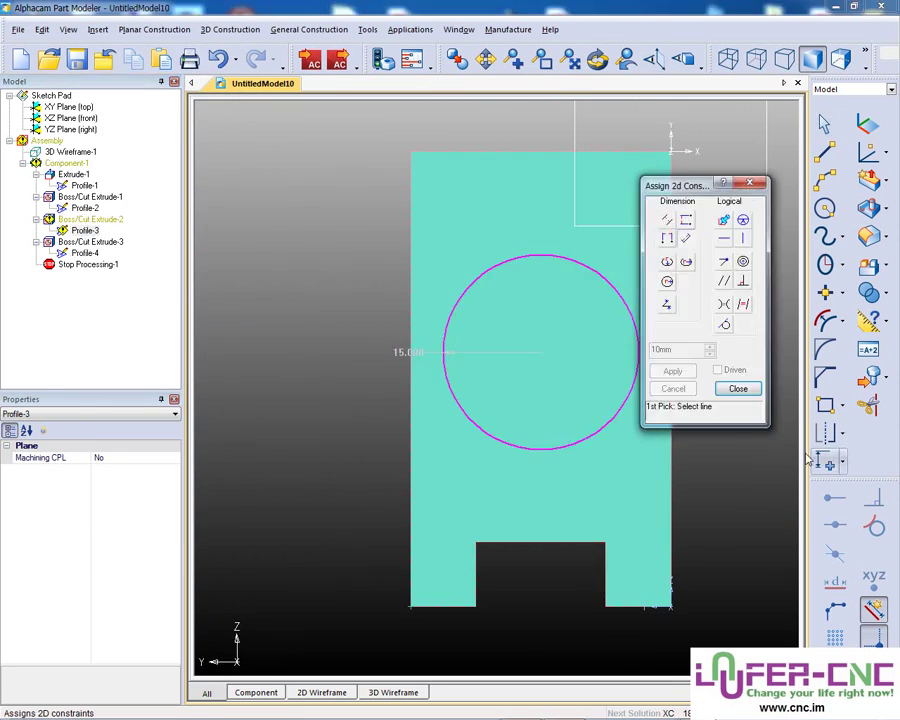
# - Add a 42 mm vertical distance from hole centre to the upright's bottom corner, then orbit
pyautogui.click(686, 219)
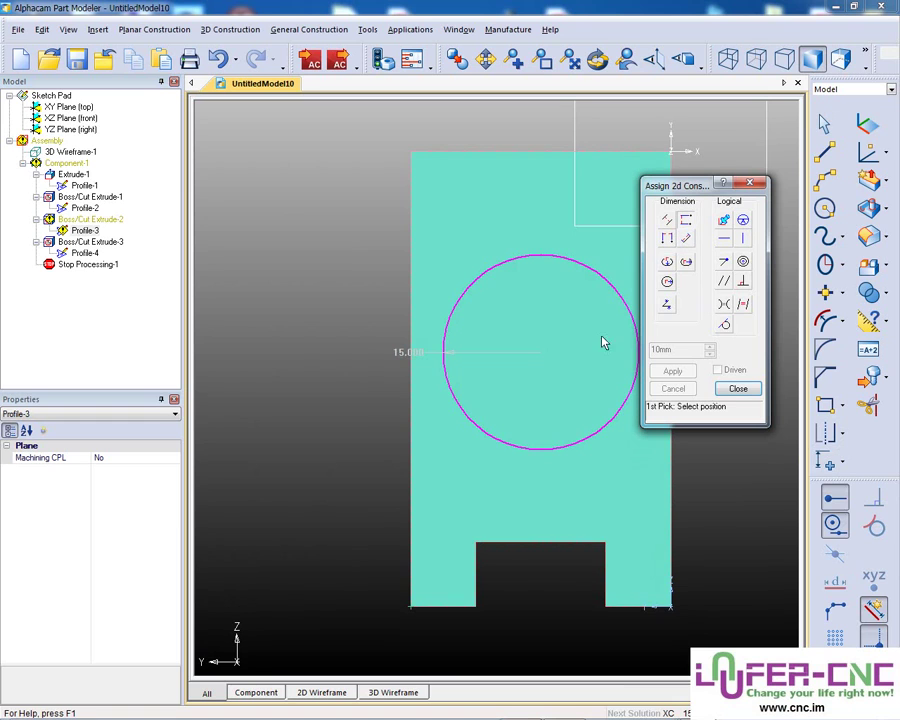
pyautogui.click(542, 351)
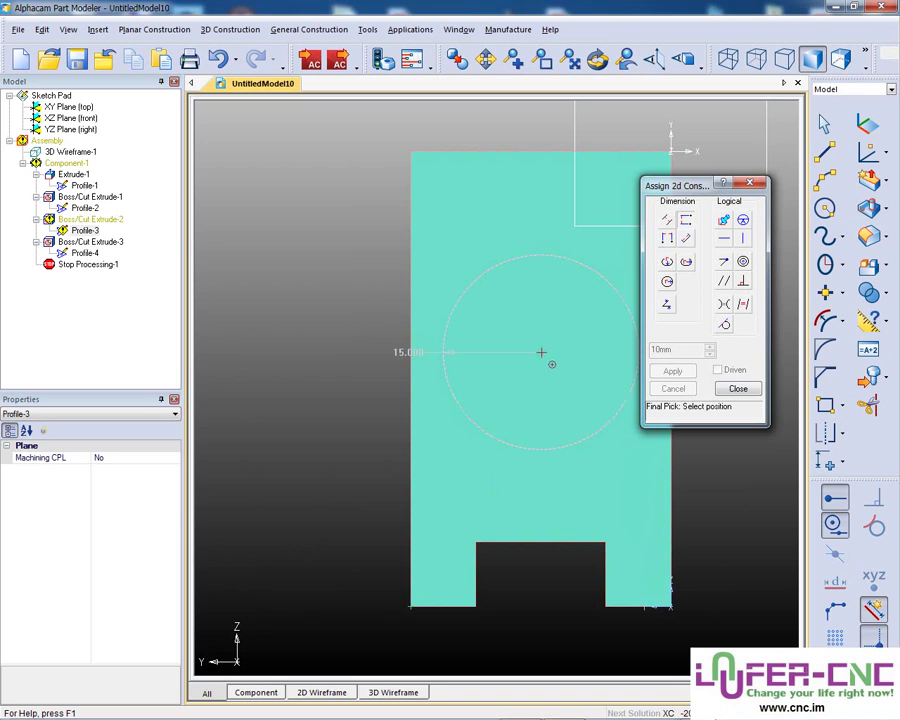
pyautogui.click(419, 605)
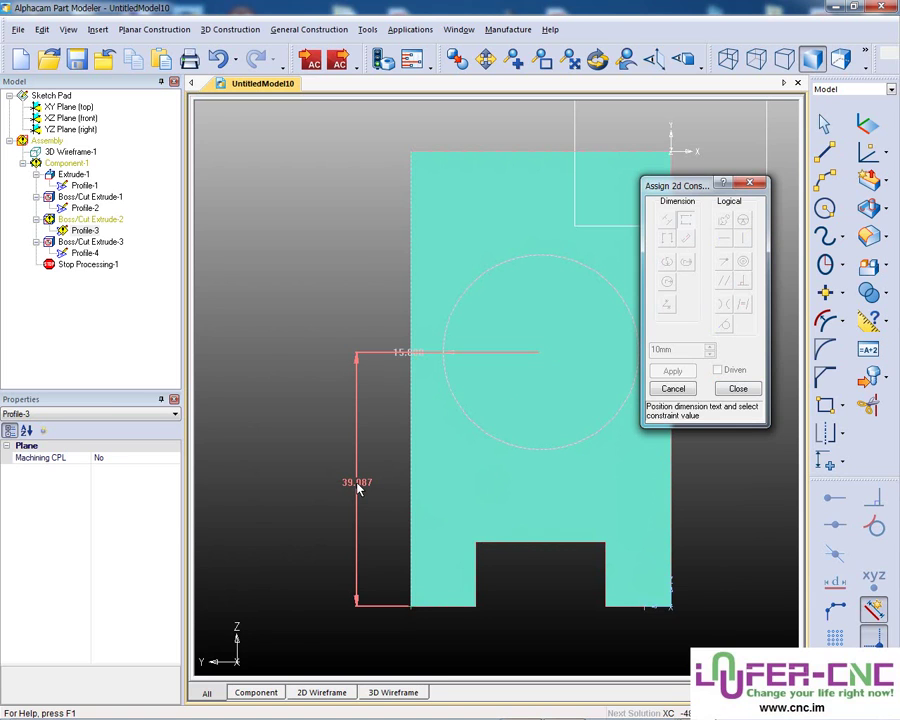
pyautogui.click(360, 487)
pyautogui.write('22')
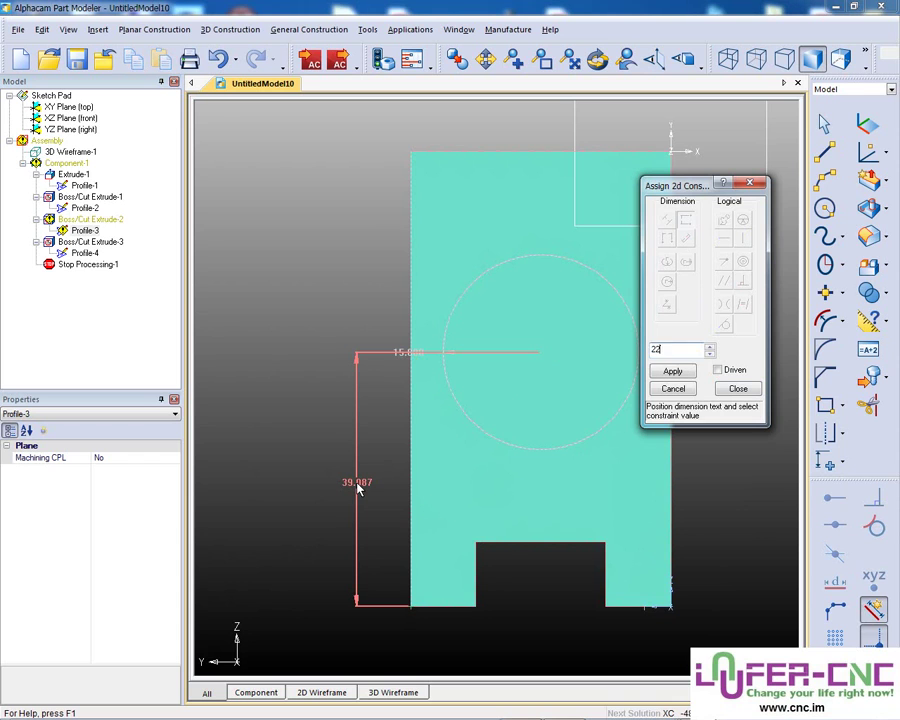
pyautogui.write('+10+10')
pyautogui.press('Return')
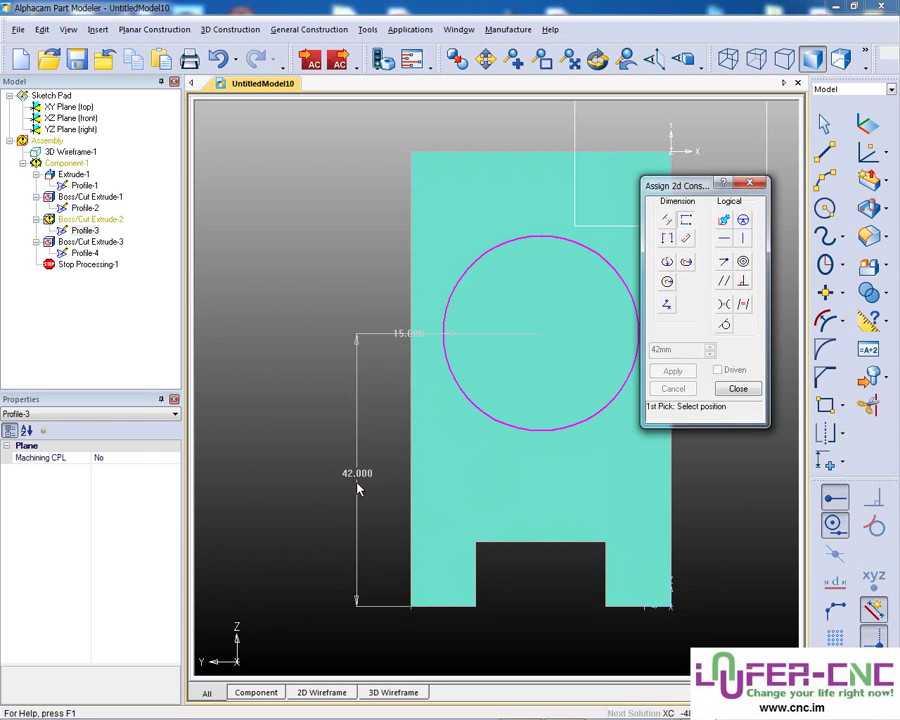
pyautogui.click(737, 388)
pyautogui.click(598, 60)
pyautogui.moveTo(600, 250)
pyautogui.mouseDown()
pyautogui.moveTo(609, 404)
pyautogui.moveTo(587, 405)
pyautogui.mouseUp()
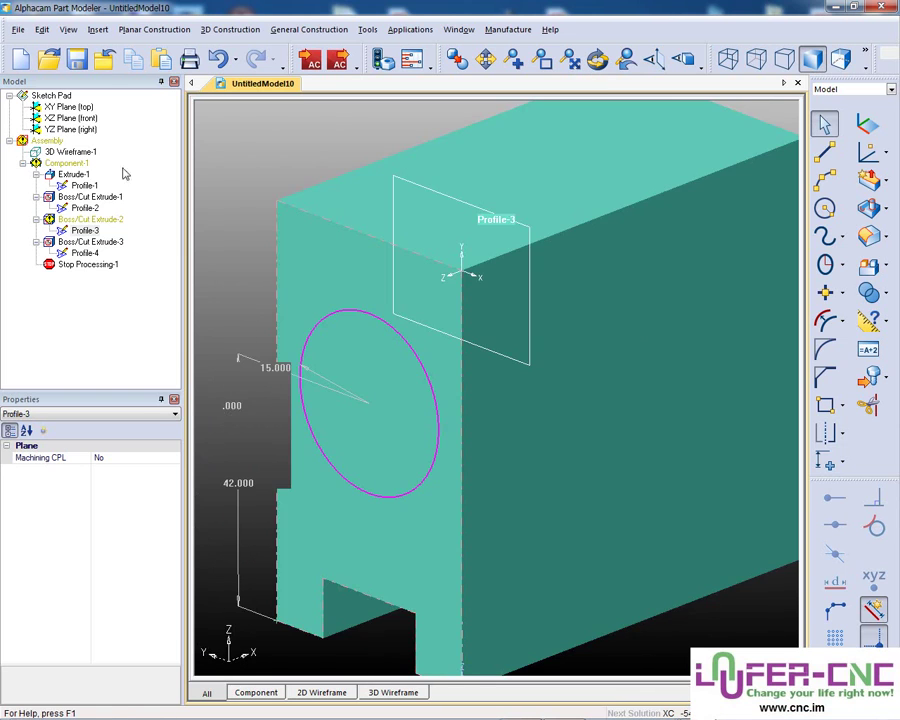
# - Rebuild Boss/Cut Extrude-2 and orbit to check the hole at its 42 mm height
pyautogui.click(97, 29)
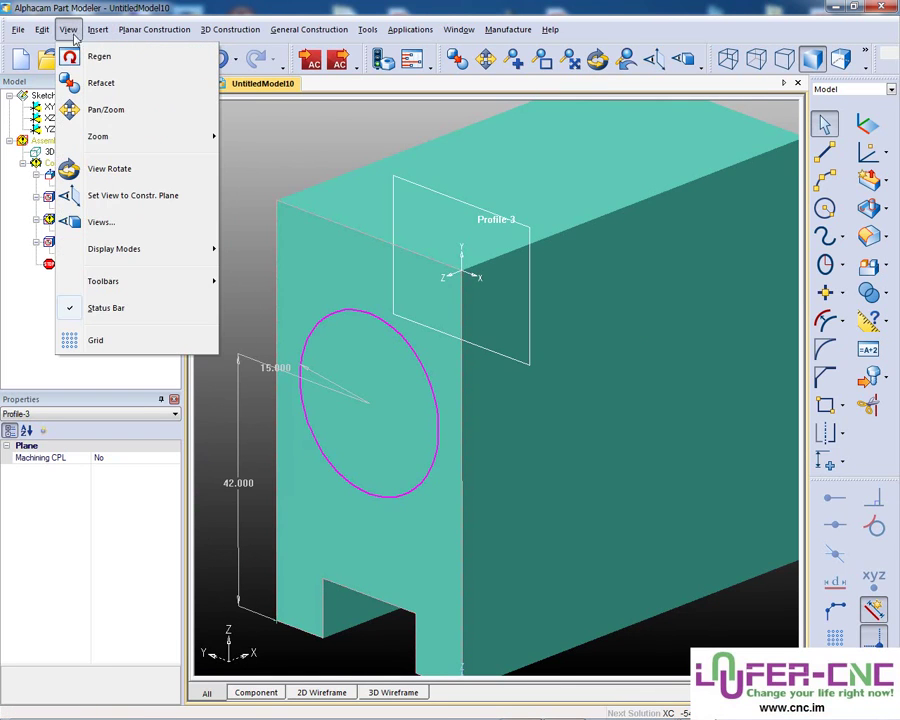
pyautogui.click(87, 220)
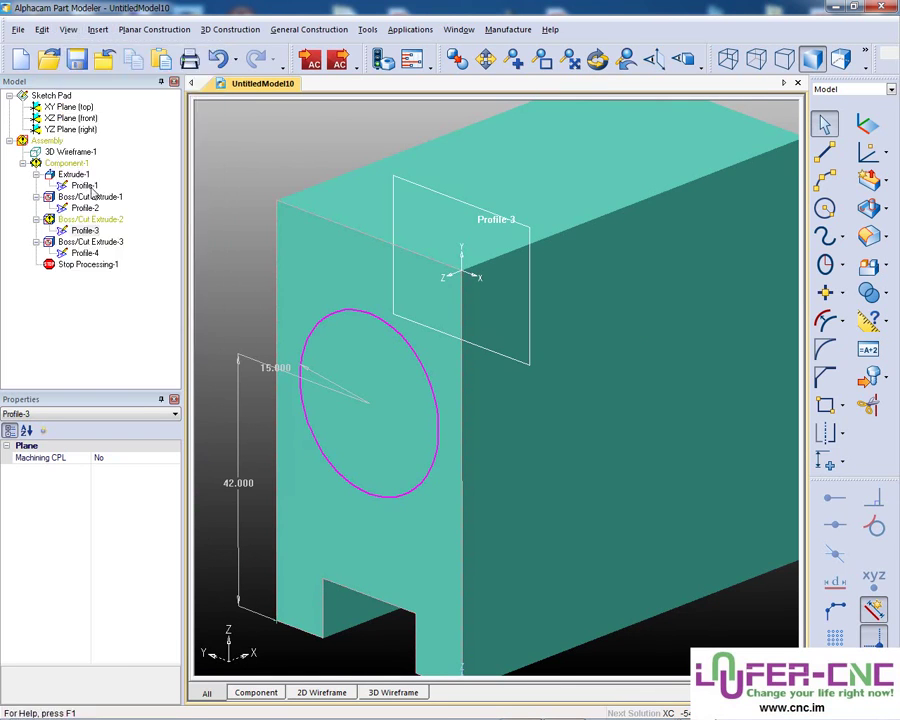
pyautogui.rightClick(87, 220)
pyautogui.click(102, 283)
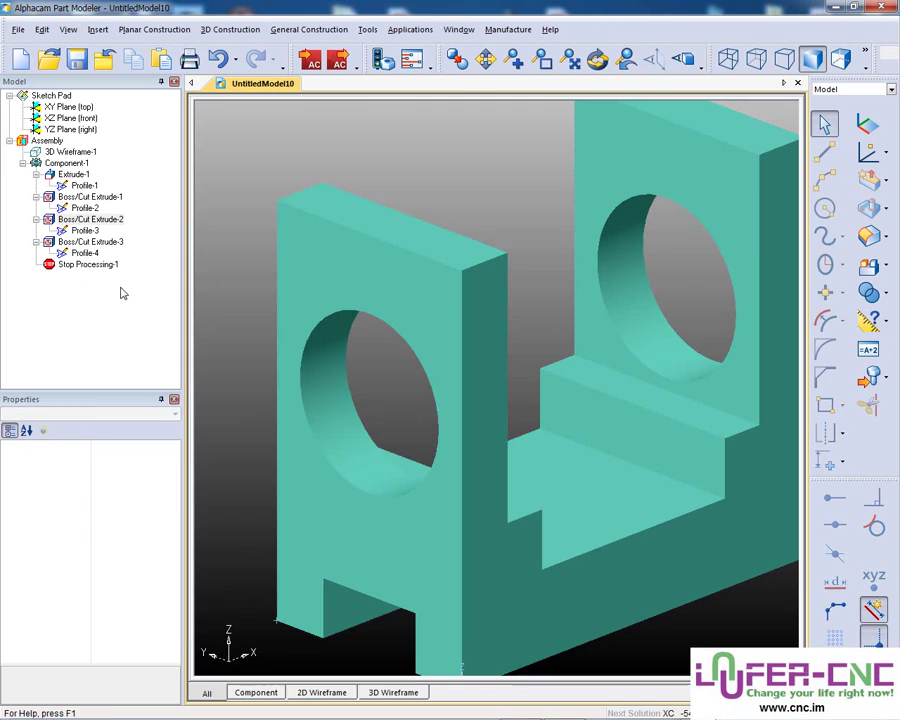
pyautogui.moveTo(405, 248); pyautogui.dragTo(463, 412, button='middle')
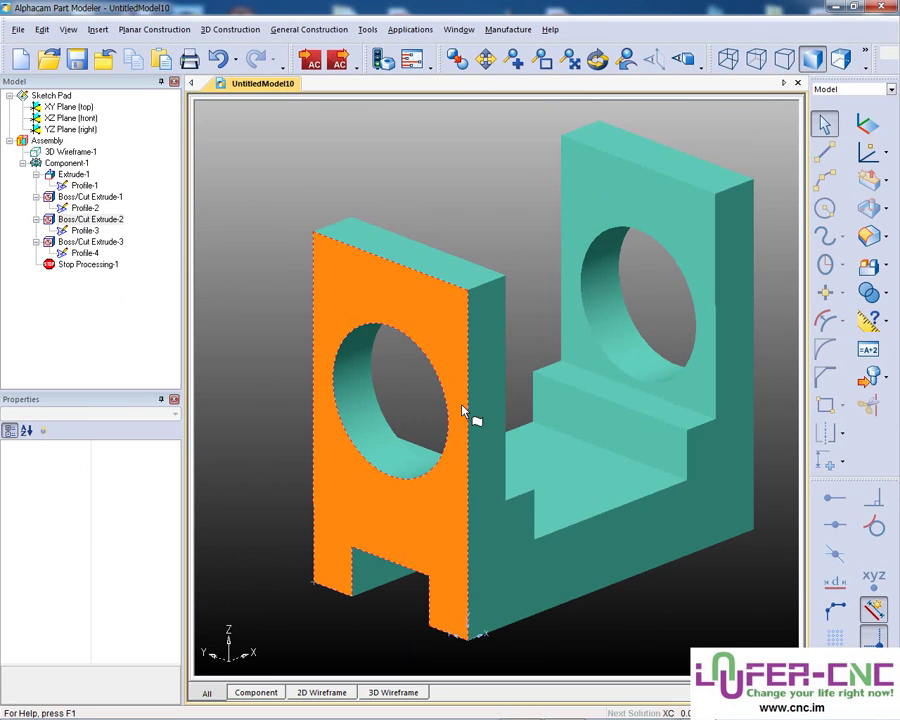